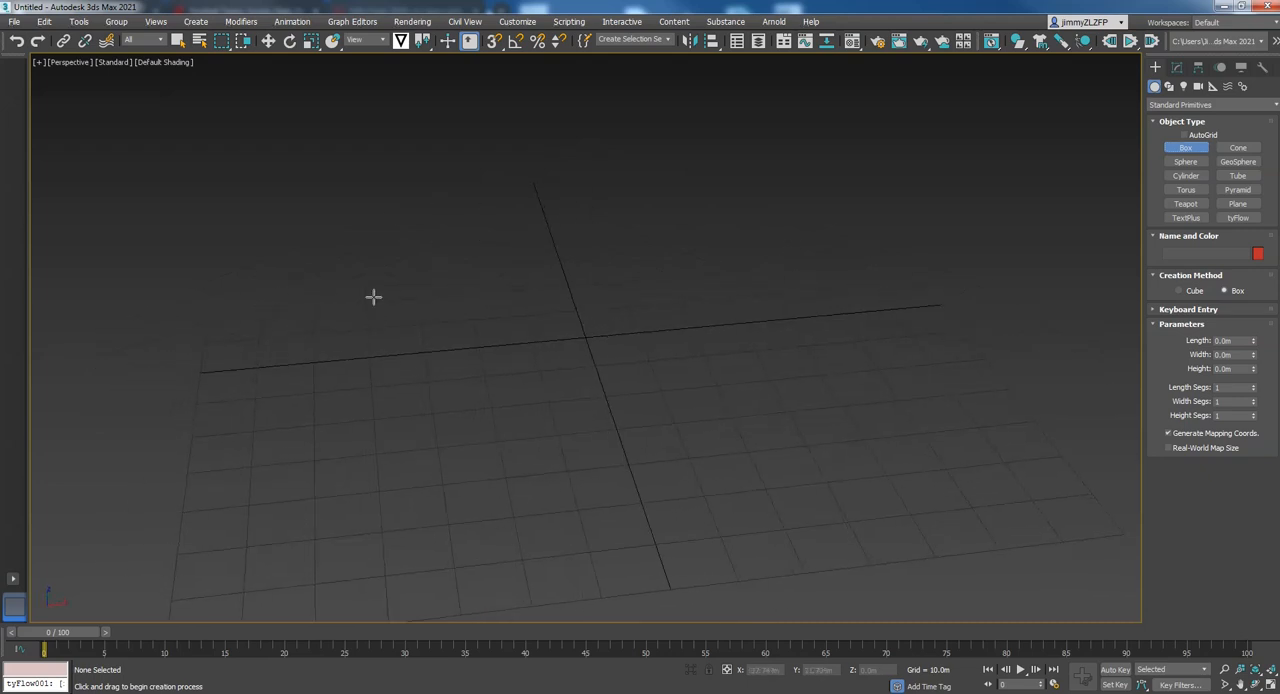
Create a flat box slab about 79 m long and 135 m wide, extending about 4 m down from the ground grid
drag(297, 262, 1102, 413)
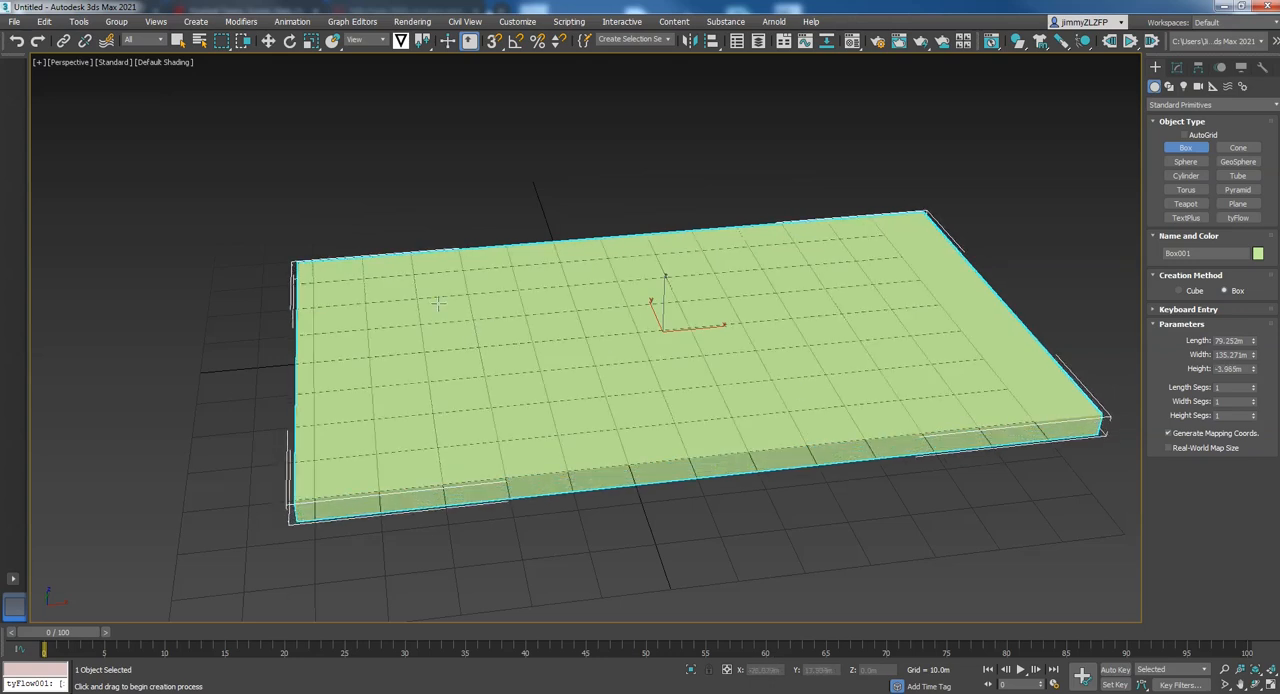
alt+middle_drag(386, 220, 423, 220)
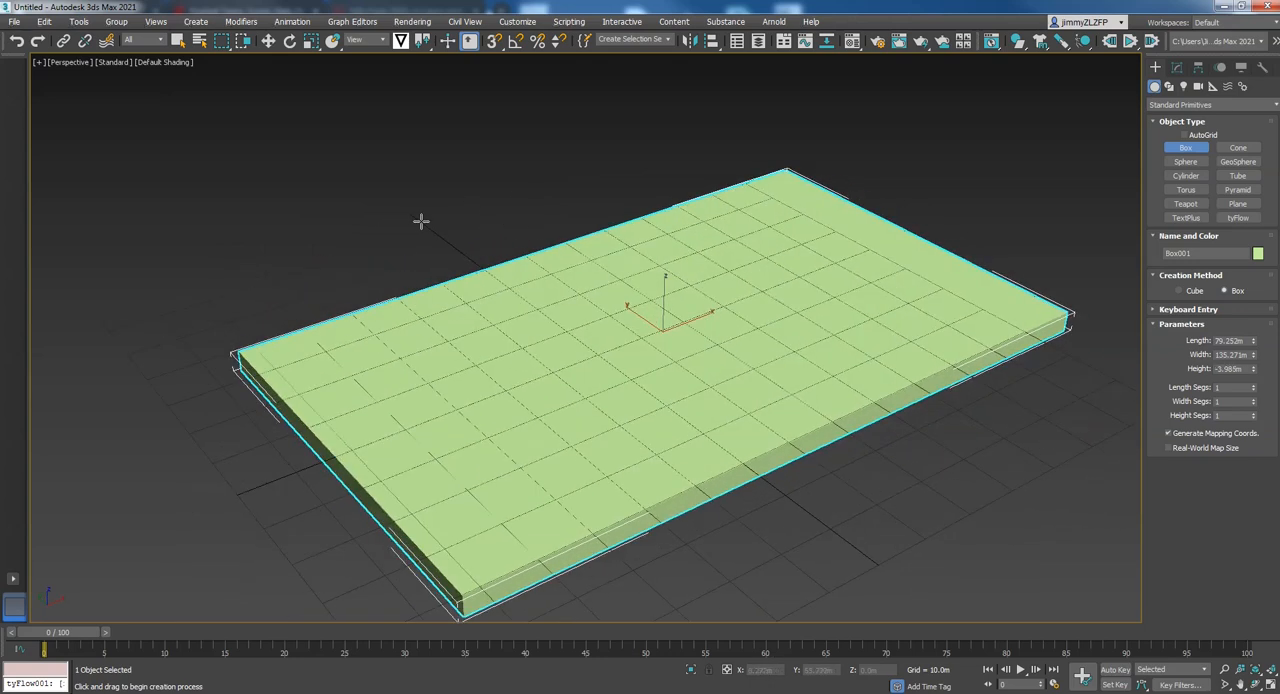
Create a sphere at one short end of the slab and move it roughly into place over that end
click(1185, 161)
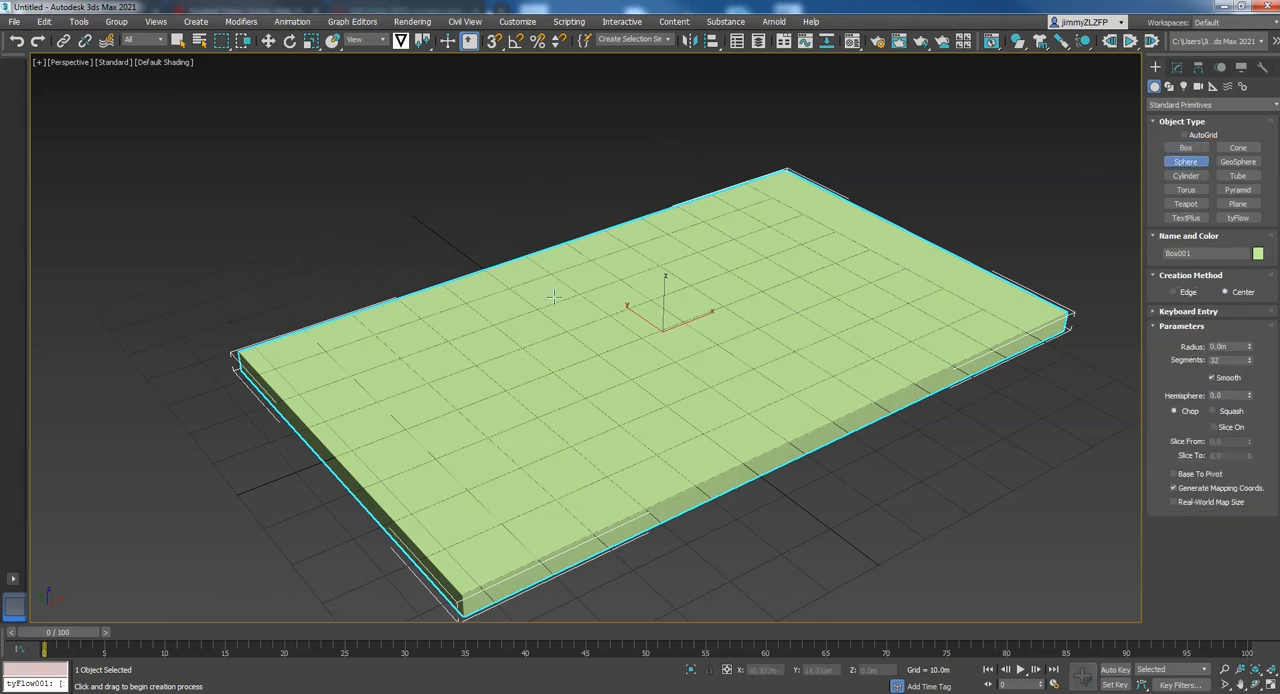
drag(168, 506, 247, 507)
alt+middle_drag(247, 507, 388, 432)
alt+middle_drag(360, 287, 430, 290)
click(268, 40)
alt+middle_drag(352, 407, 400, 412)
drag(354, 388, 354, 360)
alt+middle_drag(325, 393, 452, 378)
drag(300, 412, 83, 414)
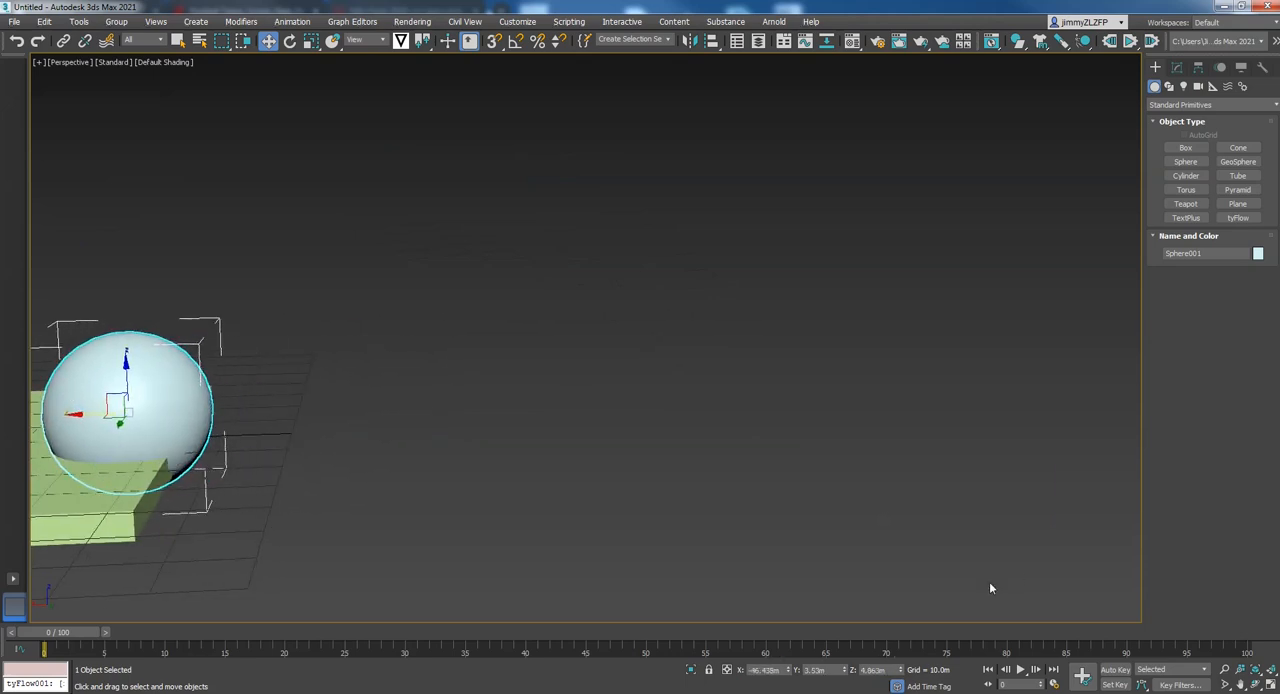
Centre the sphere across the slab's width near the short edge and raise it to about Z 12.6 m, resting on the top surface
click(1270, 684)
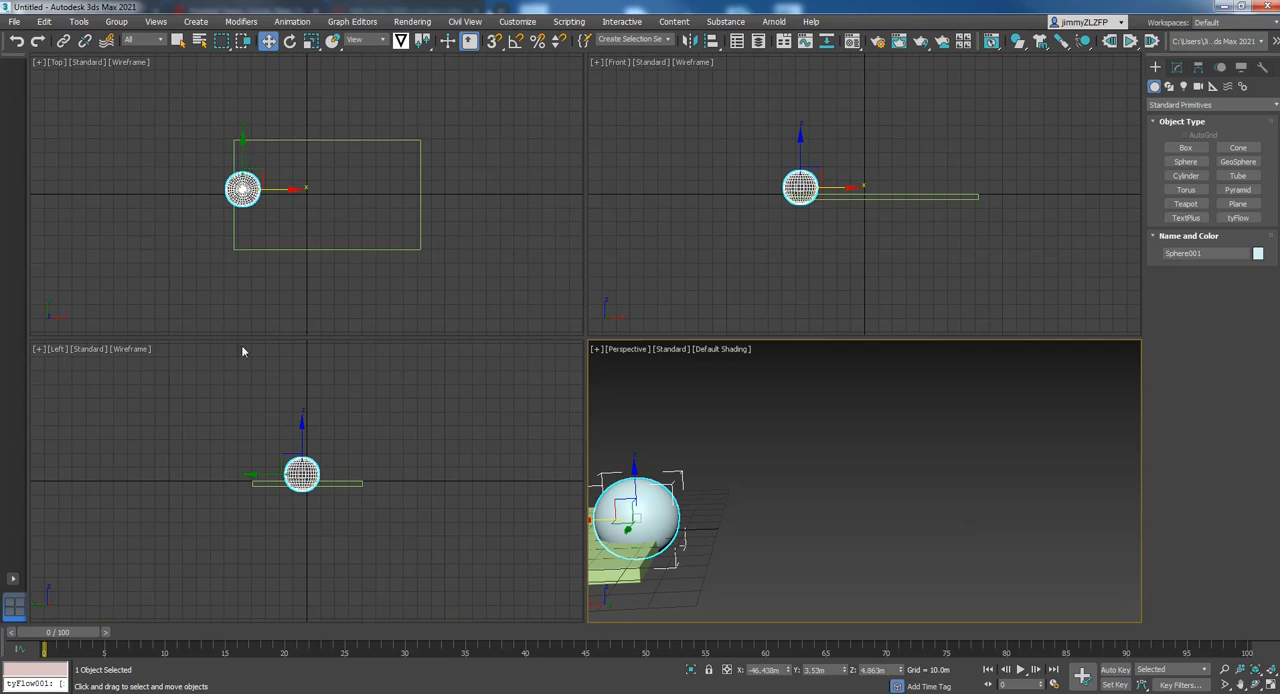
click(243, 140)
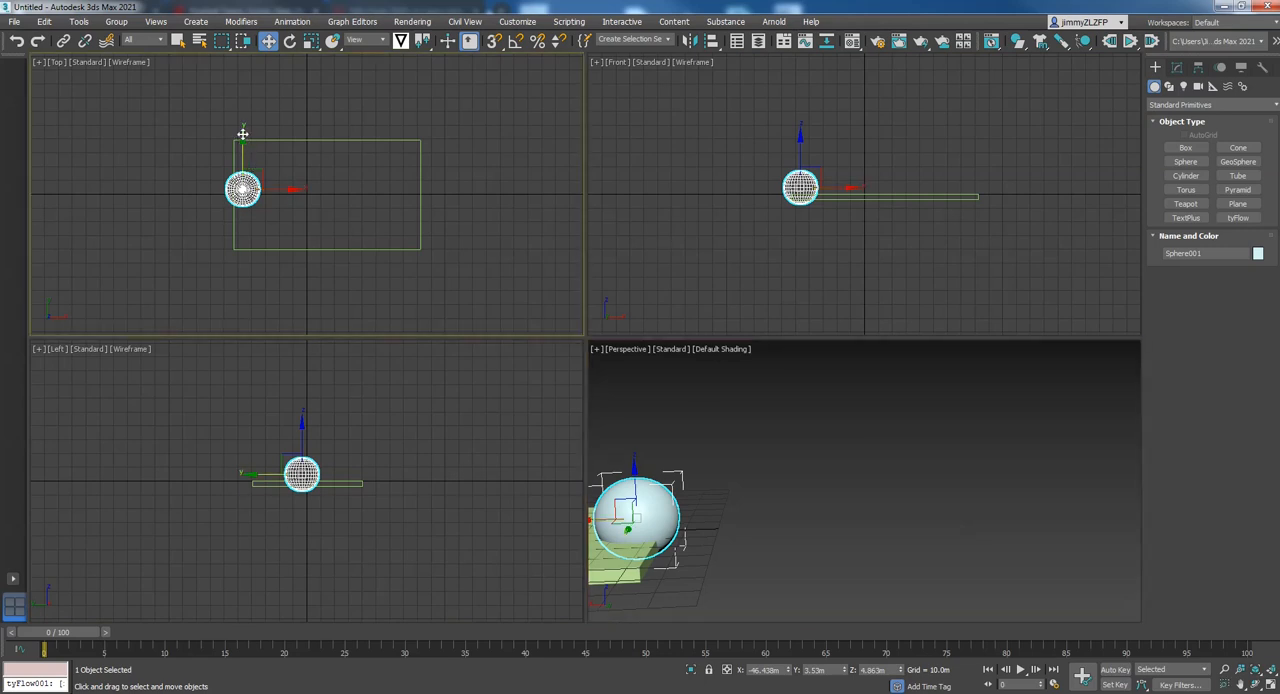
drag(243, 134, 243, 140)
drag(288, 194, 296, 194)
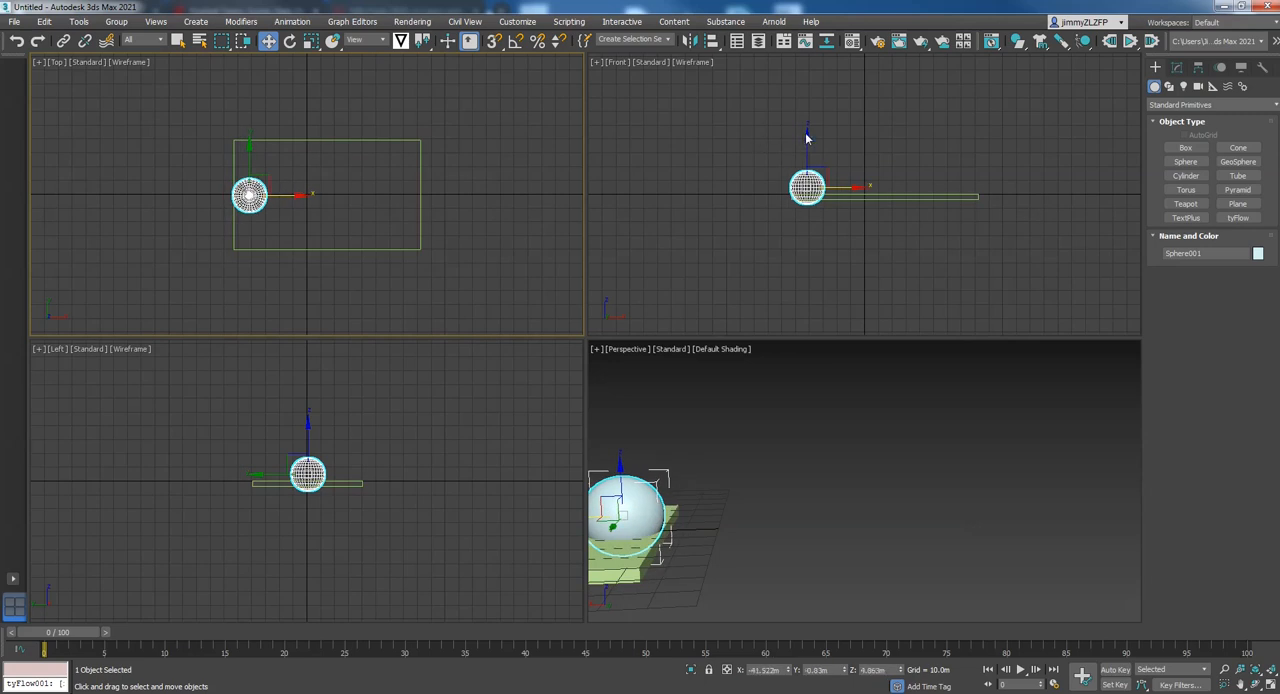
click(806, 137)
drag(807, 136, 813, 126)
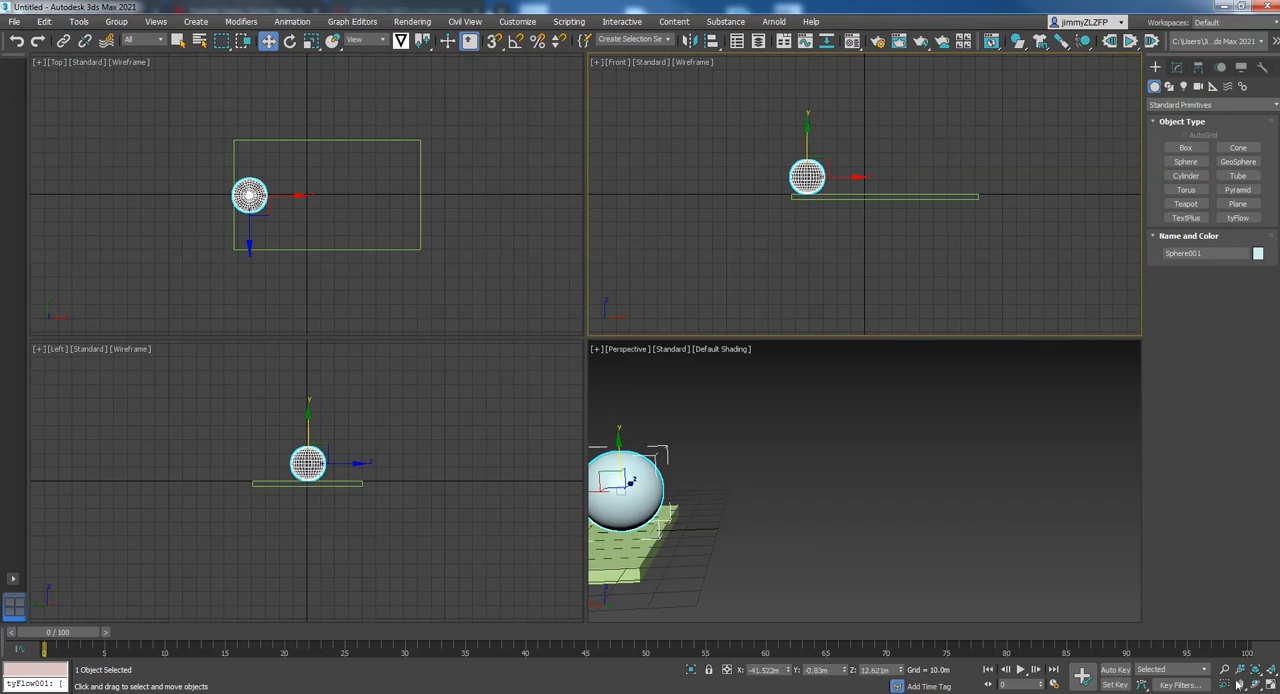
Turn on Auto Key and keyframe the sphere at frame 1 around the middle of the slab, at about X 12.9 m
click(992, 530)
key(alt+w)
middle_drag(520, 433, 735, 337)
scroll(735, 337, down, 3)
alt+middle_drag(600, 338, 548, 332)
middle_drag(790, 264, 605, 328)
middle_drag(888, 322, 462, 430)
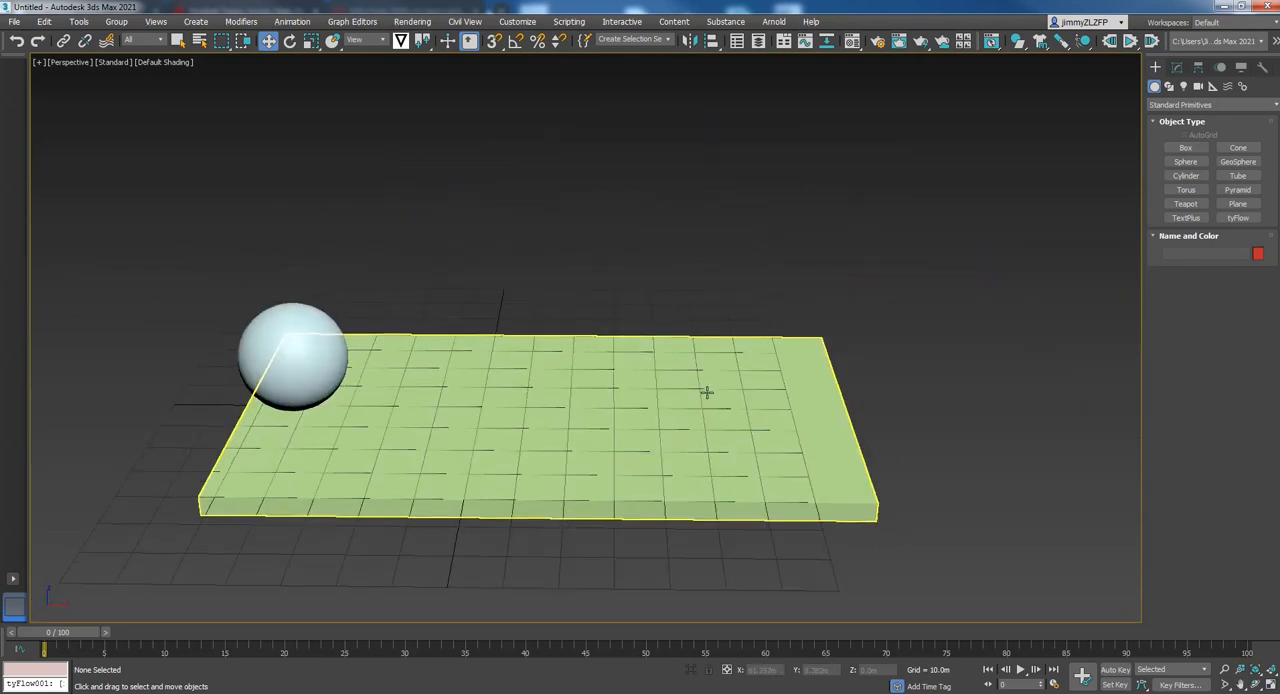
alt+middle_drag(731, 460, 588, 357)
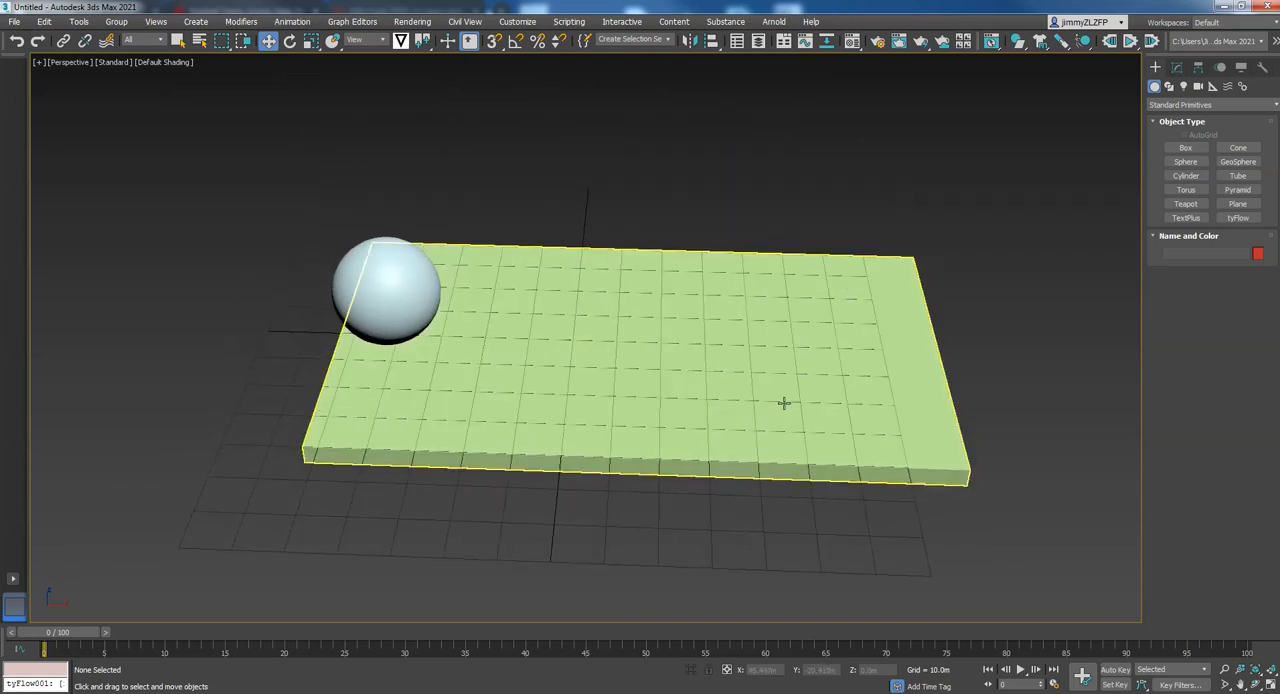
click(1114, 670)
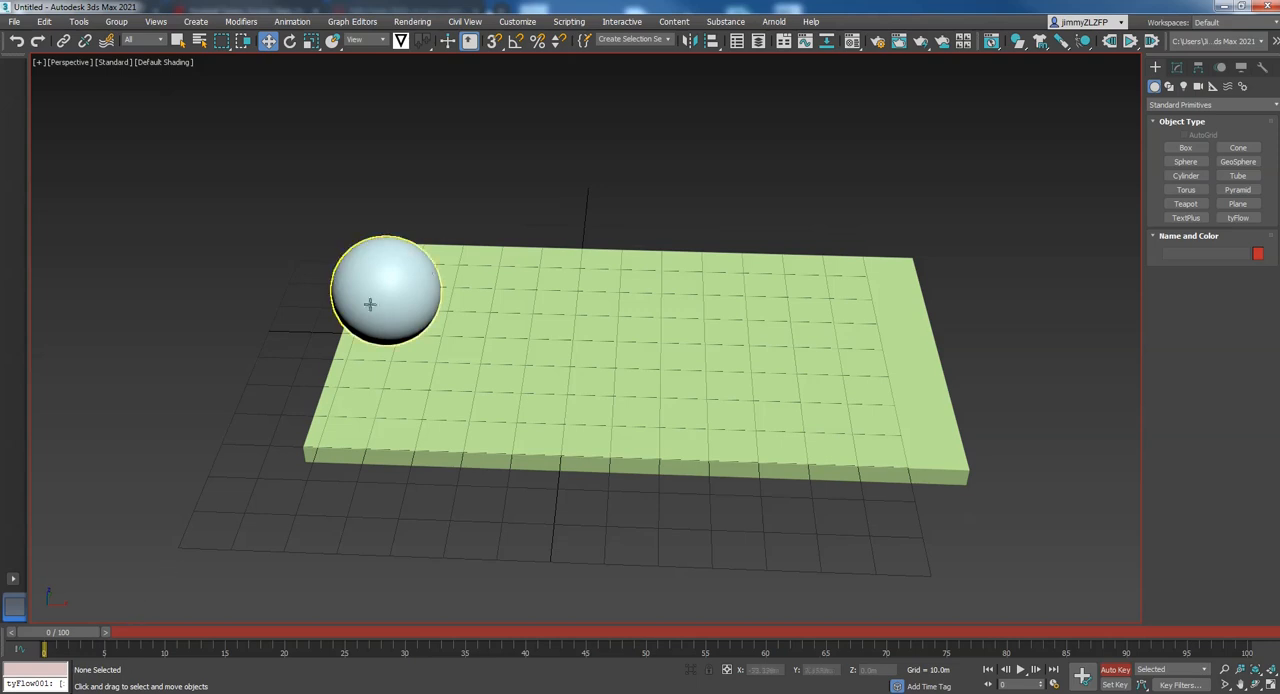
click(415, 269)
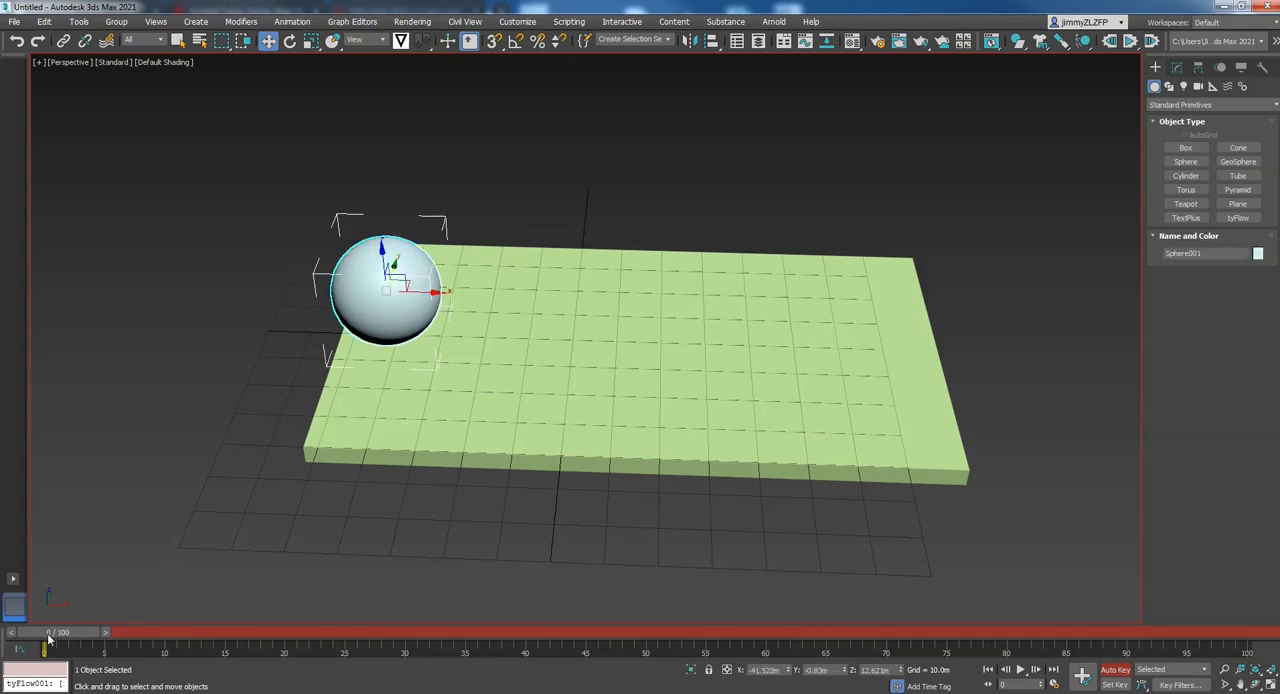
drag(57, 634, 70, 636)
drag(436, 293, 679, 309)
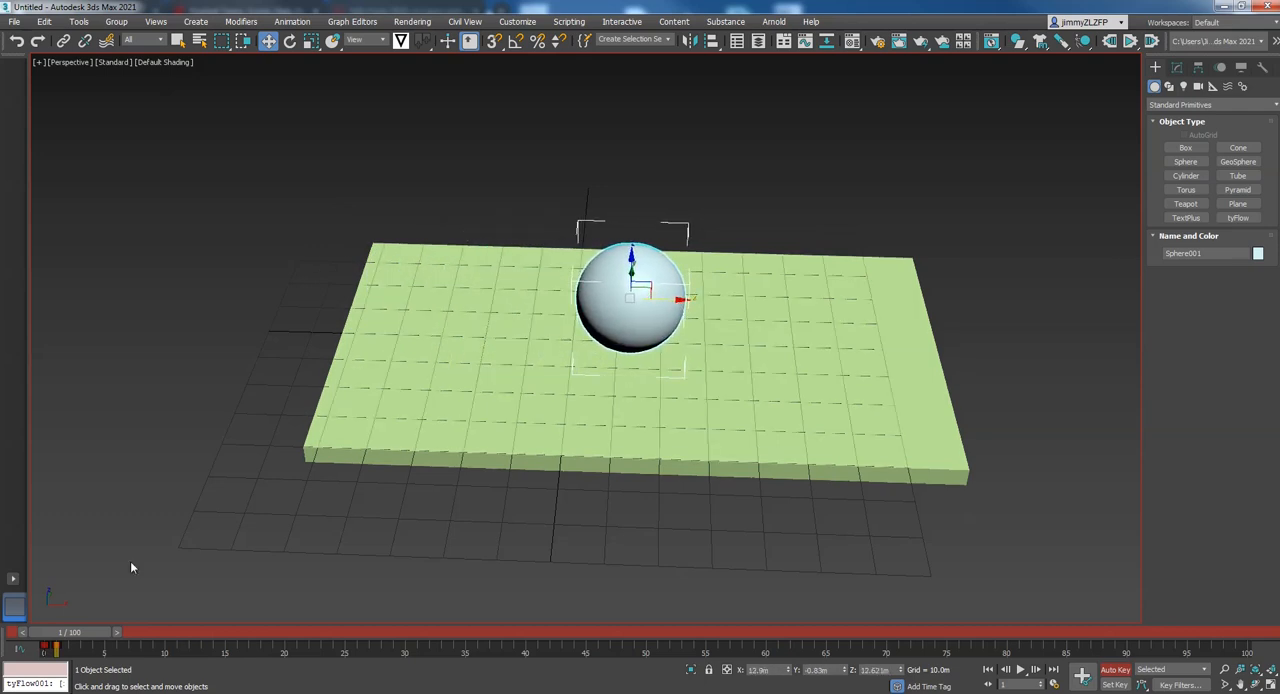
Keyframe the sphere at the slab's far end at frame 10, the middle at frame 20 and the starting end at frame 30
drag(70, 633, 172, 633)
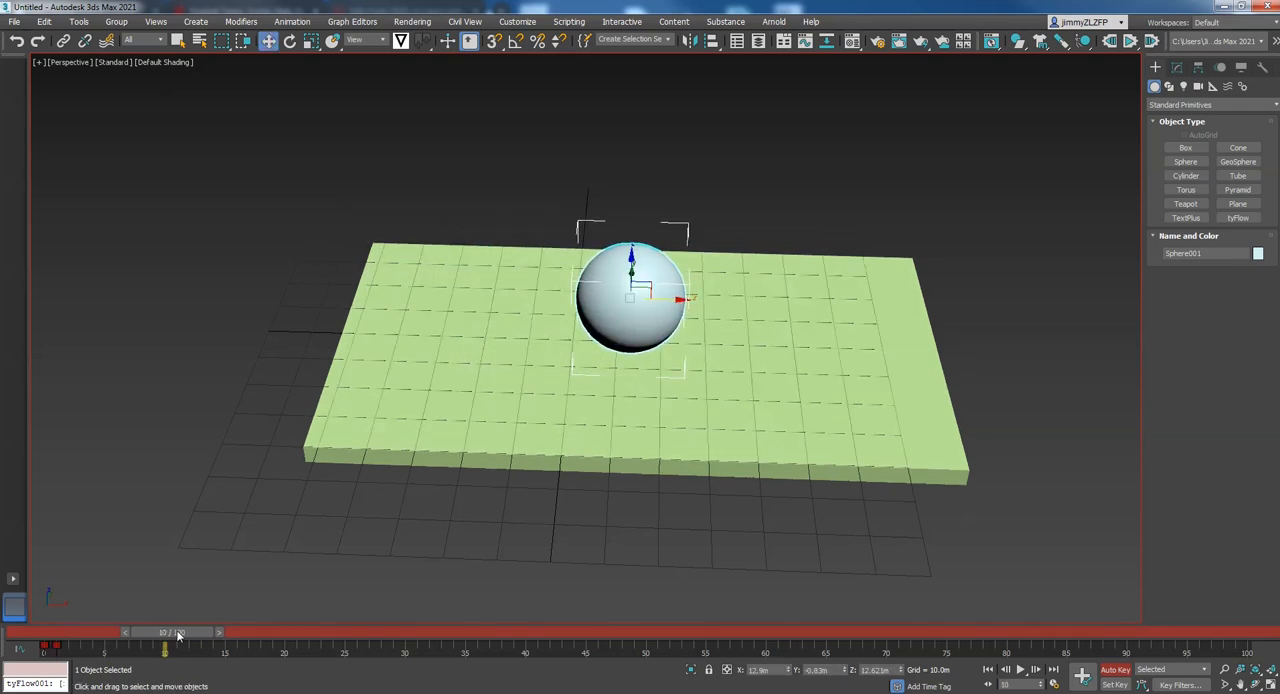
drag(680, 298, 985, 315)
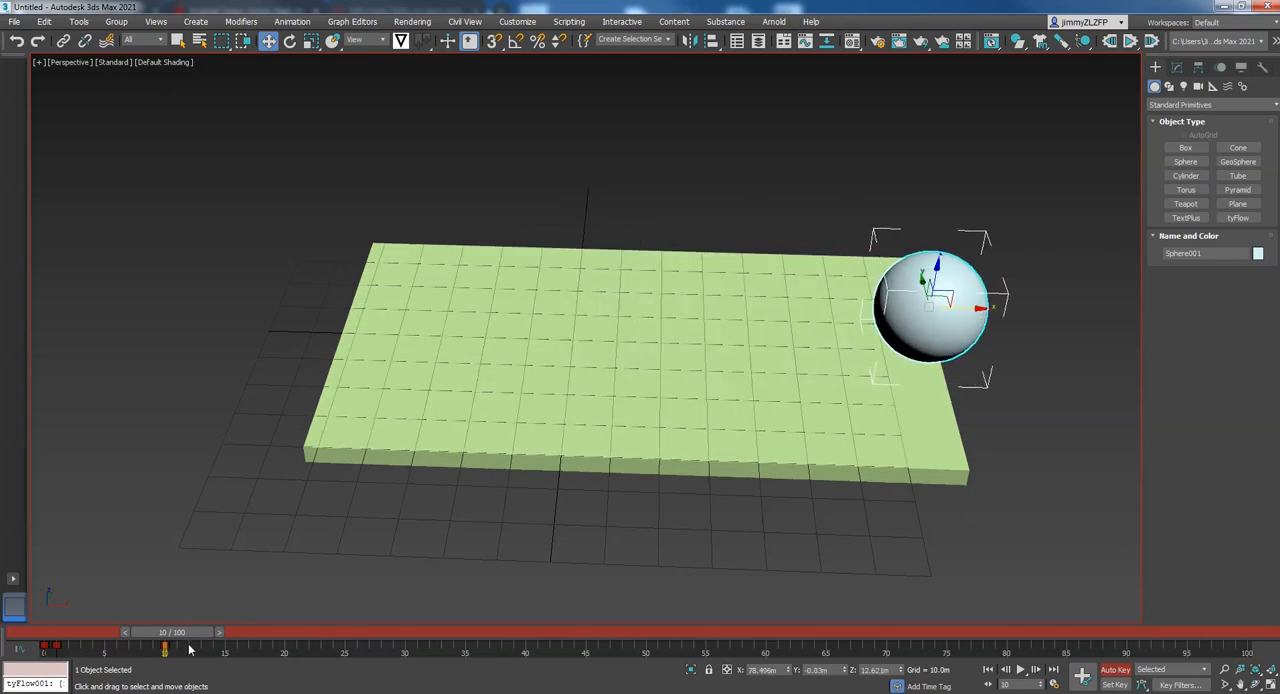
drag(177, 634, 289, 634)
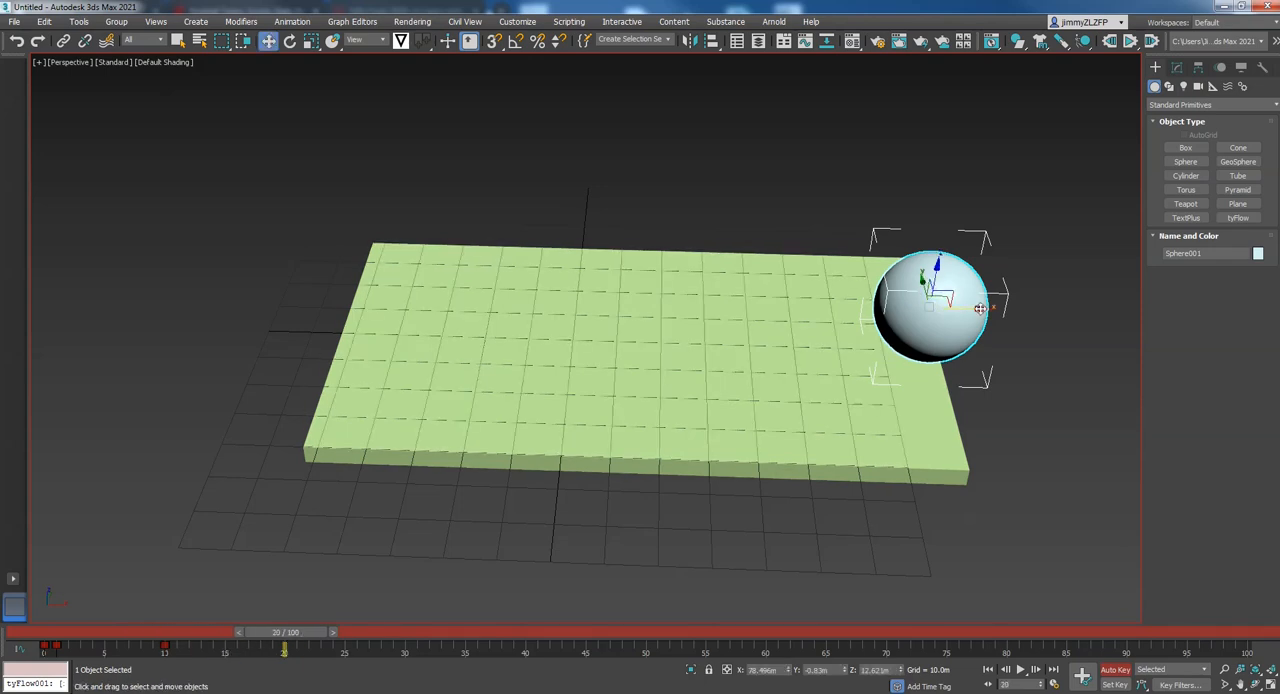
drag(980, 308, 687, 299)
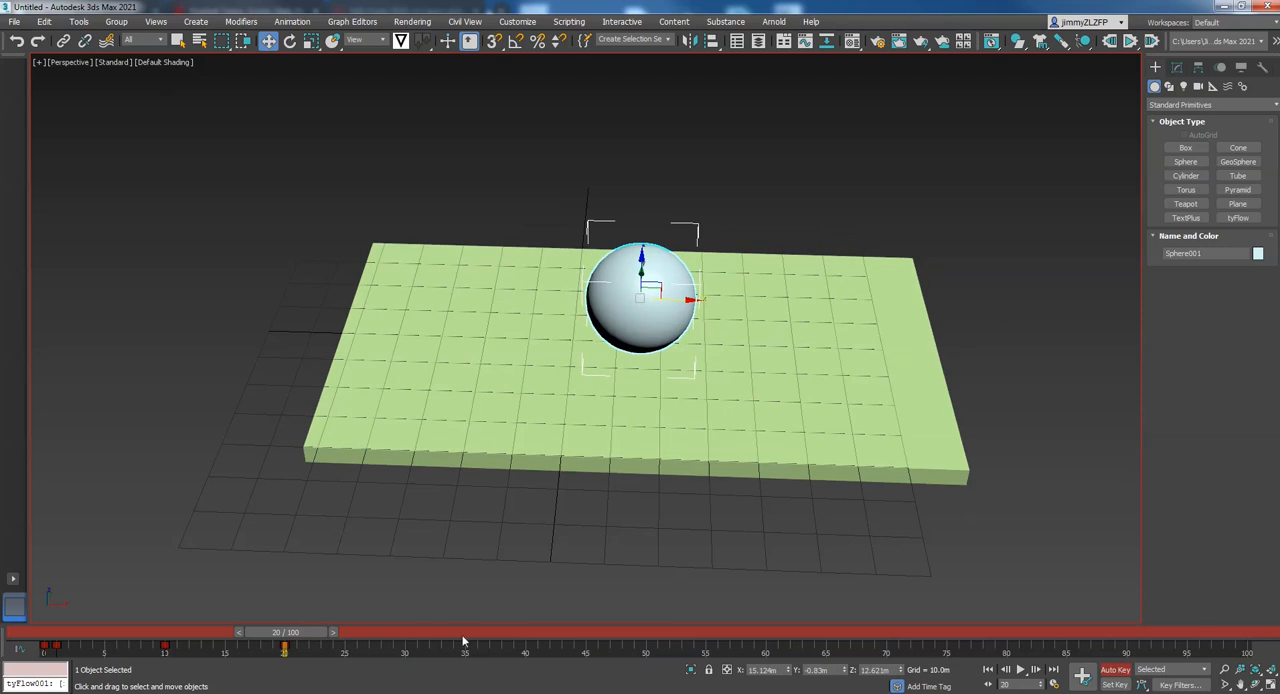
drag(289, 643, 404, 640)
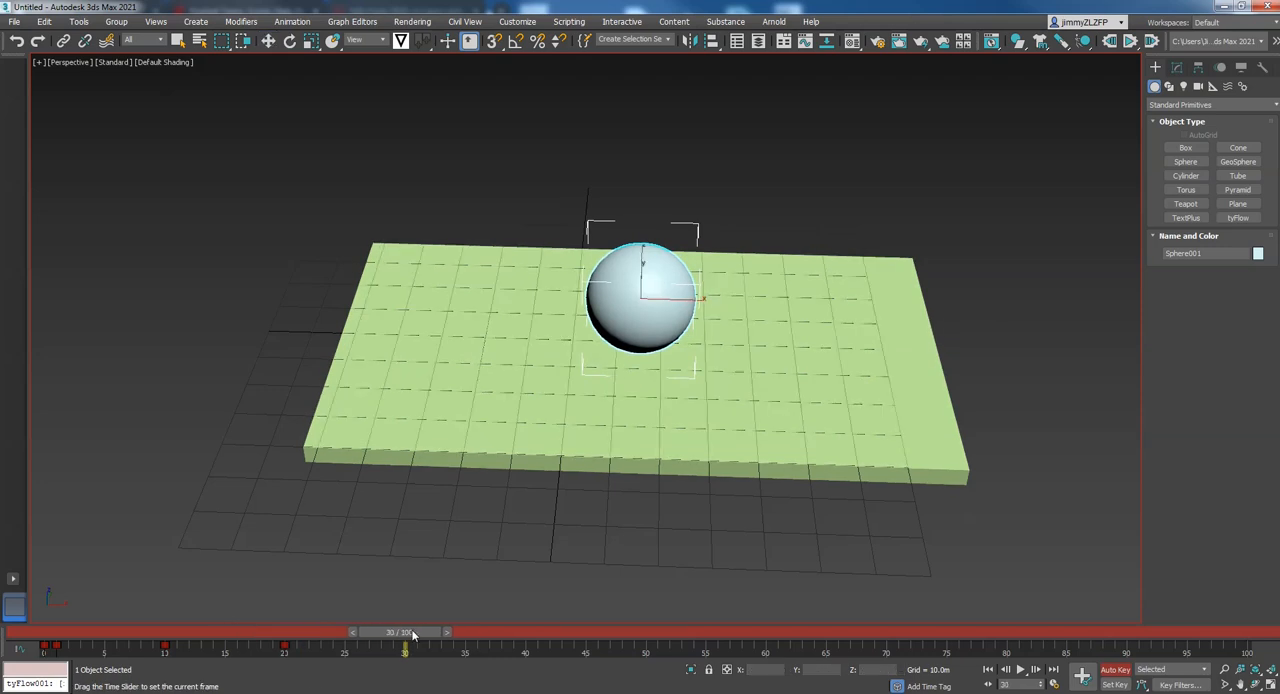
drag(691, 303, 420, 292)
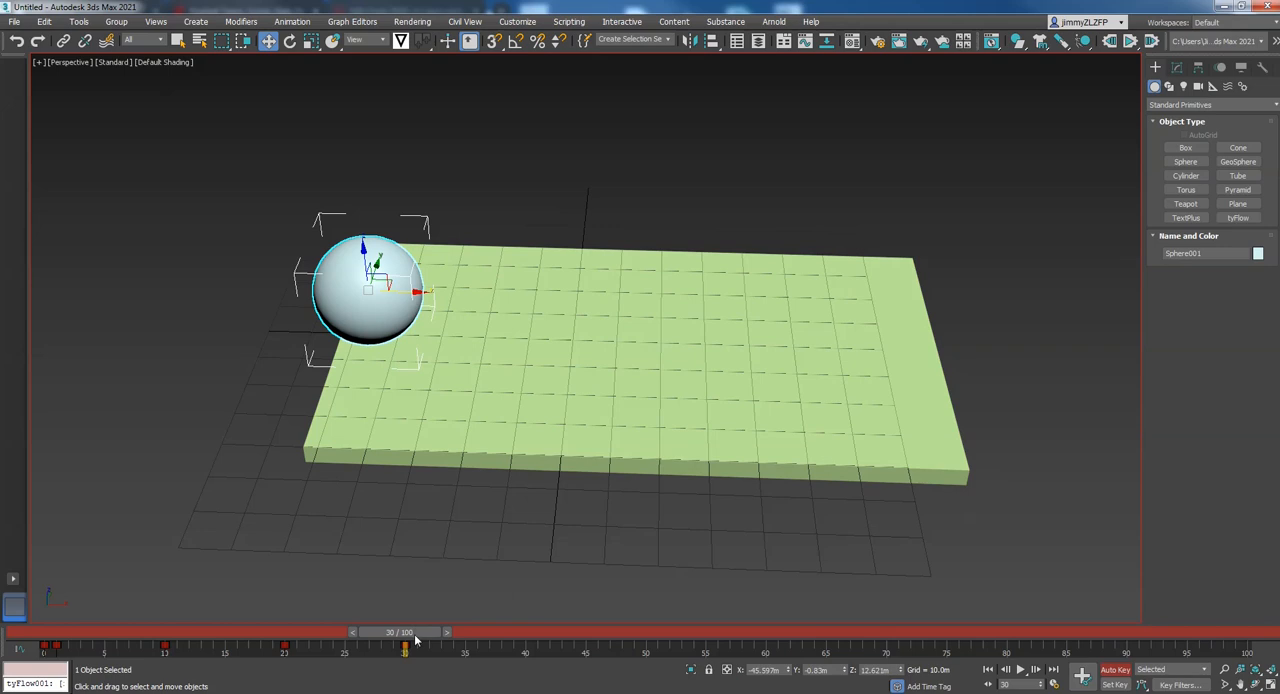
Keyframe the sphere in the middle of the slab at frame 40 and at the far end at frame 50
drag(418, 640, 530, 640)
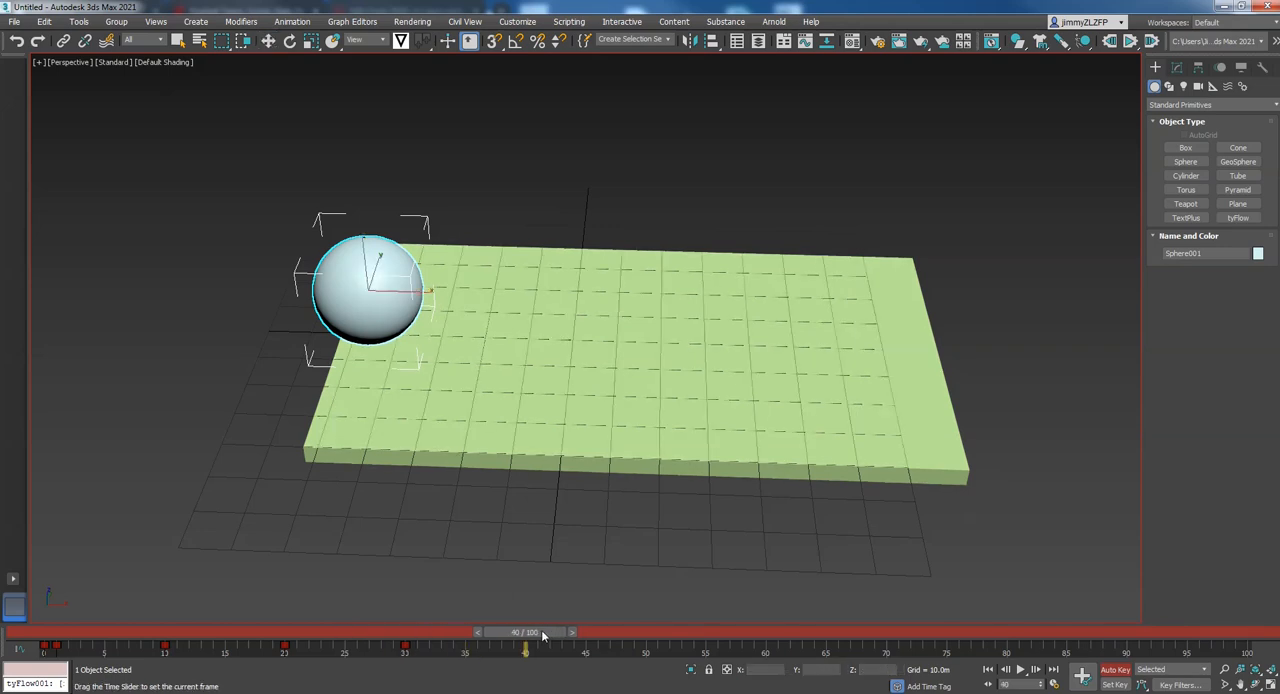
drag(421, 297, 670, 298)
drag(538, 631, 652, 631)
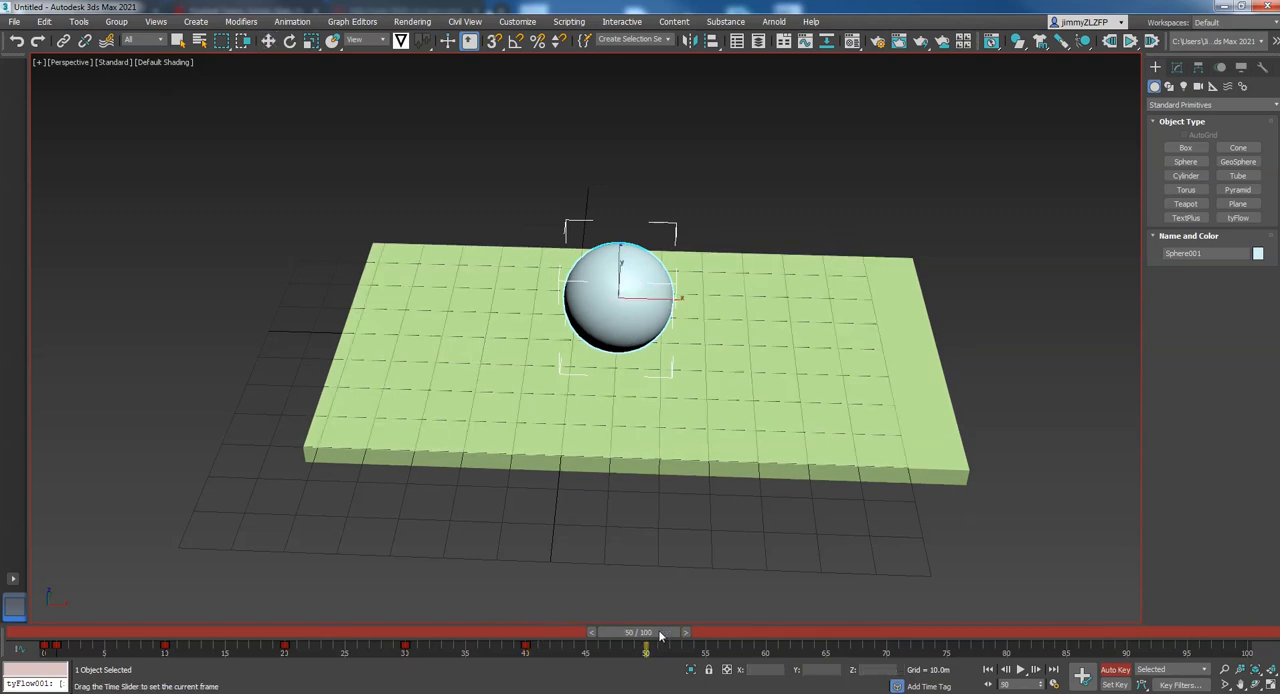
drag(670, 300, 955, 297)
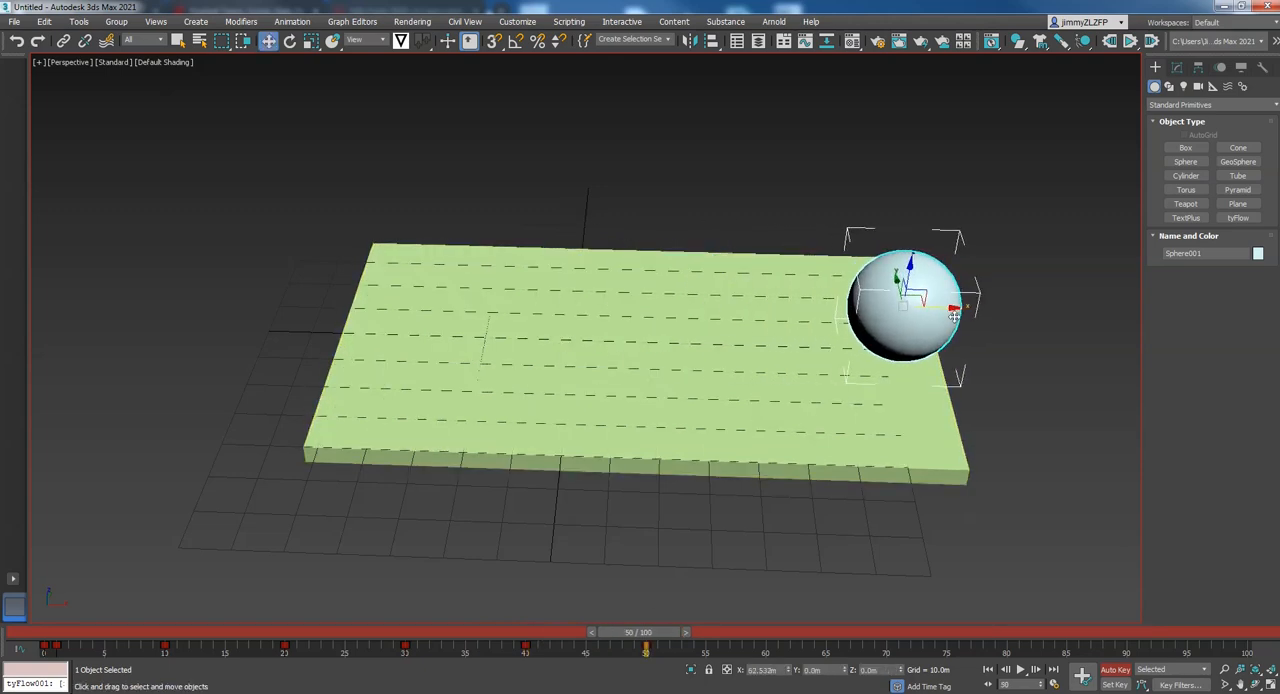
Keyframe the sphere at about X 13 m mid-slab at frame 60 and back at the starting end at frame 69
drag(673, 634, 790, 635)
key(w)
drag(947, 308, 676, 305)
drag(788, 636, 866, 636)
key(w)
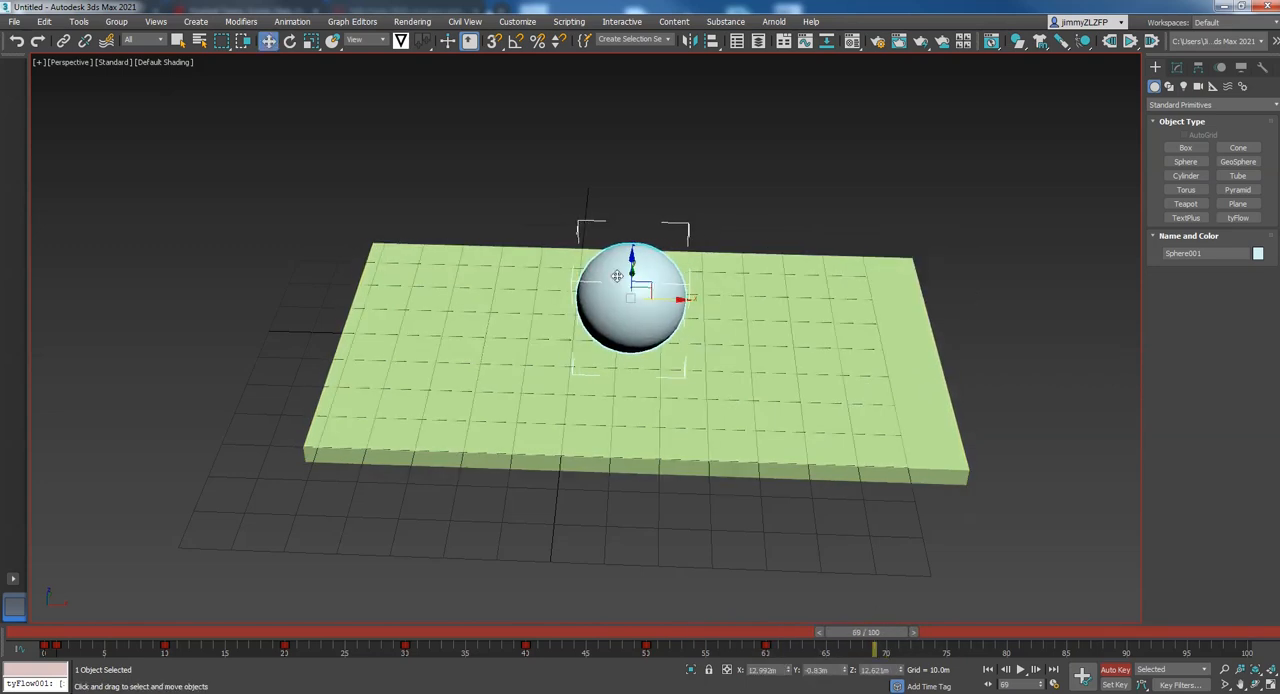
drag(678, 302, 414, 293)
Keyframe the sphere mid-slab at frame 80 and at the far end at frame 90, and turn off Auto Key
drag(858, 636, 995, 636)
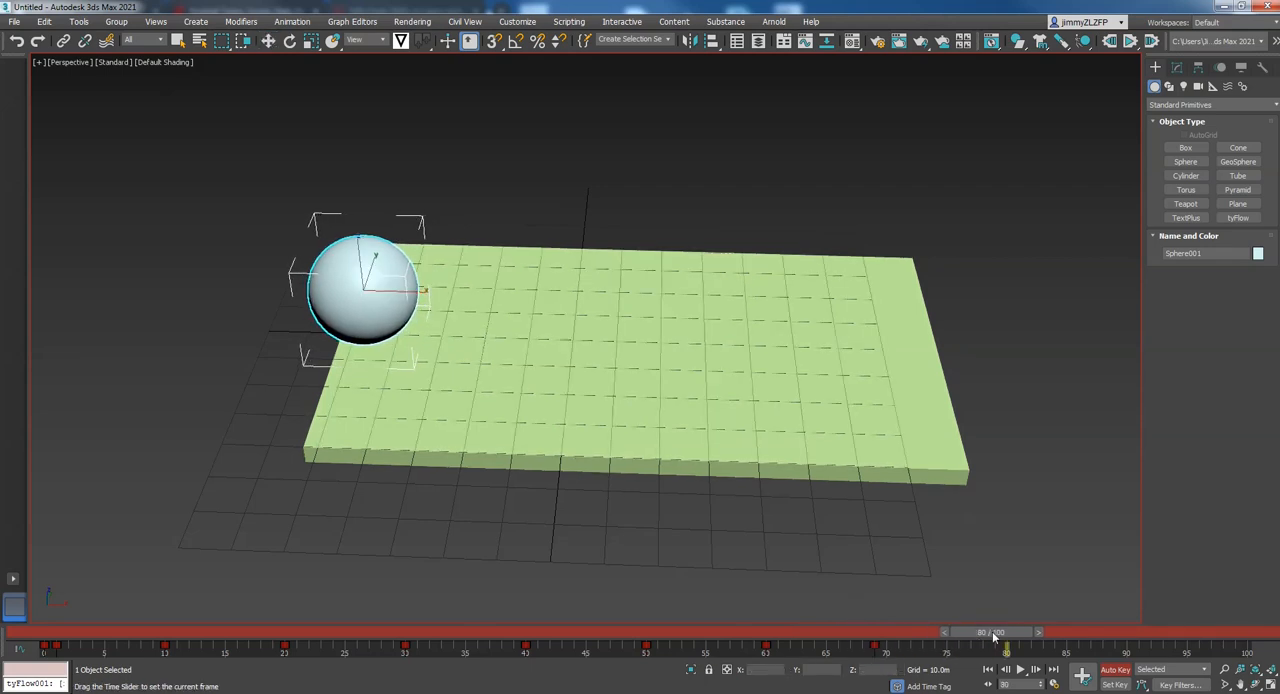
drag(412, 295, 664, 298)
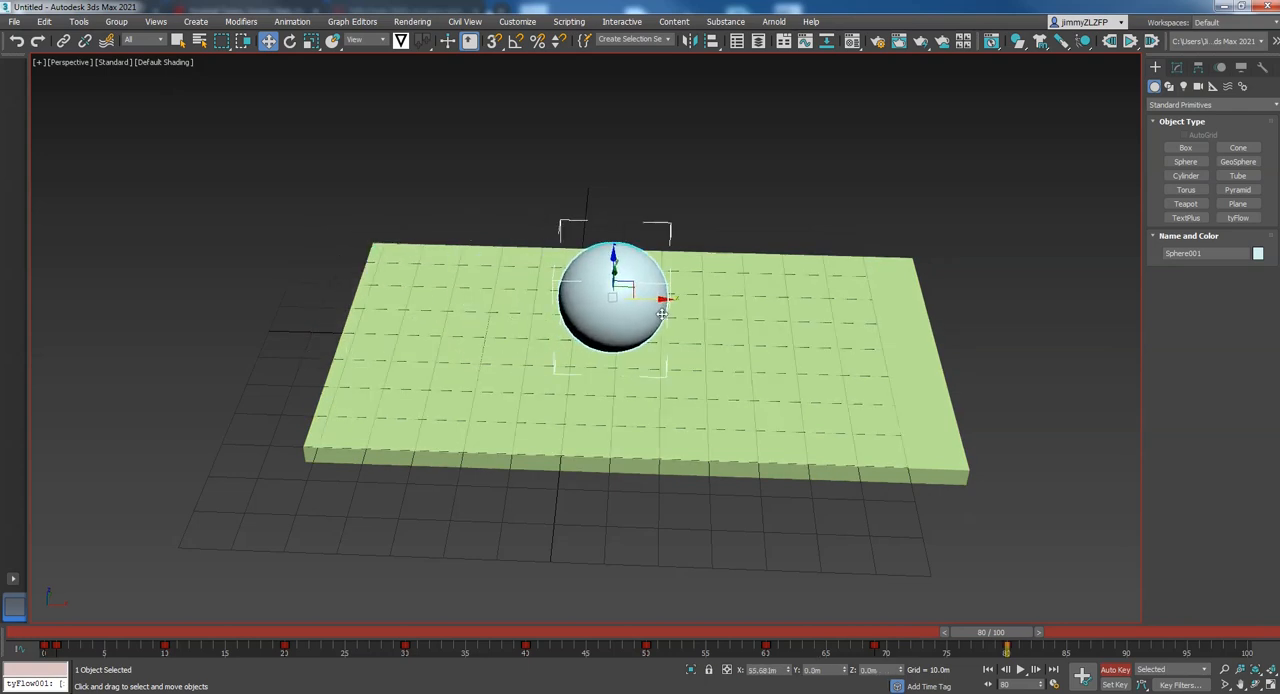
drag(1010, 624, 1124, 630)
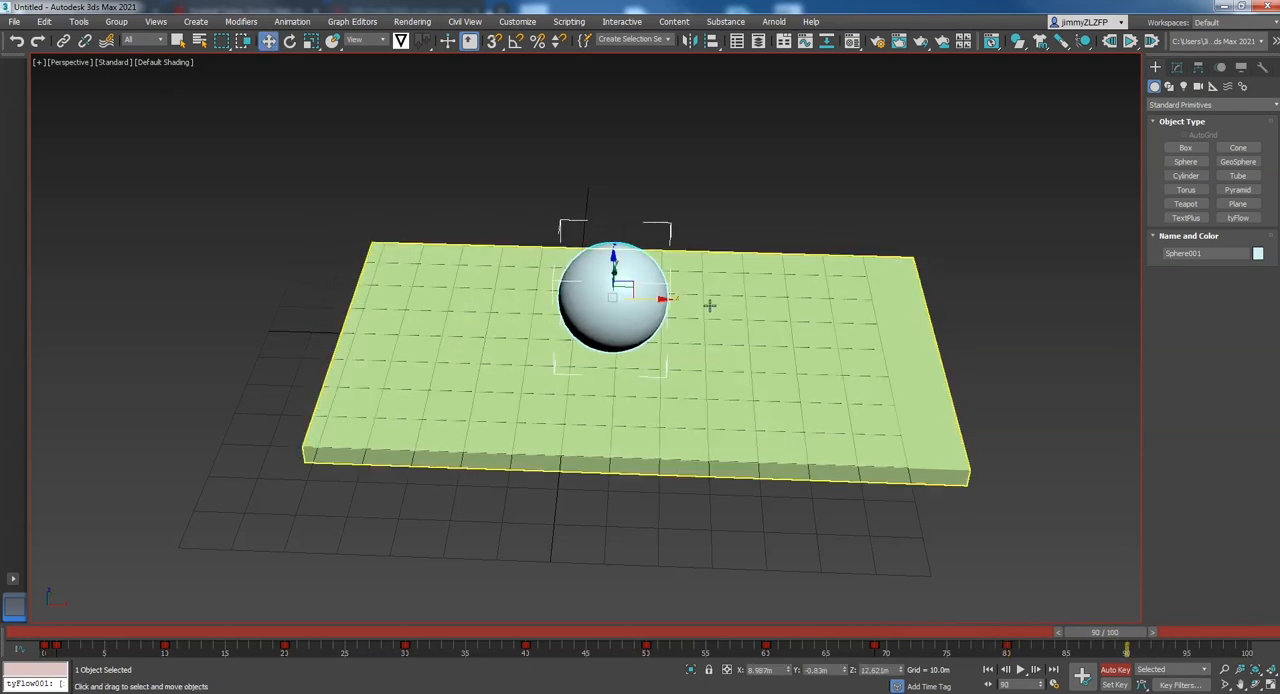
drag(657, 298, 975, 306)
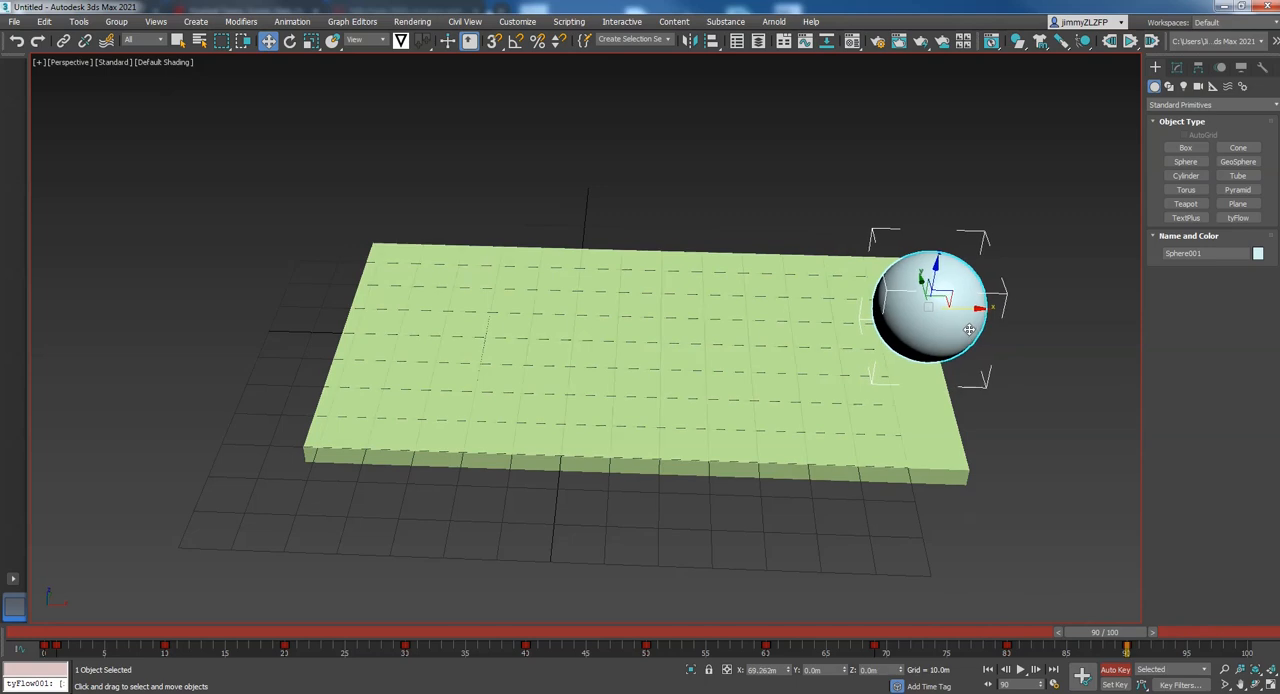
drag(1126, 632, 1244, 634)
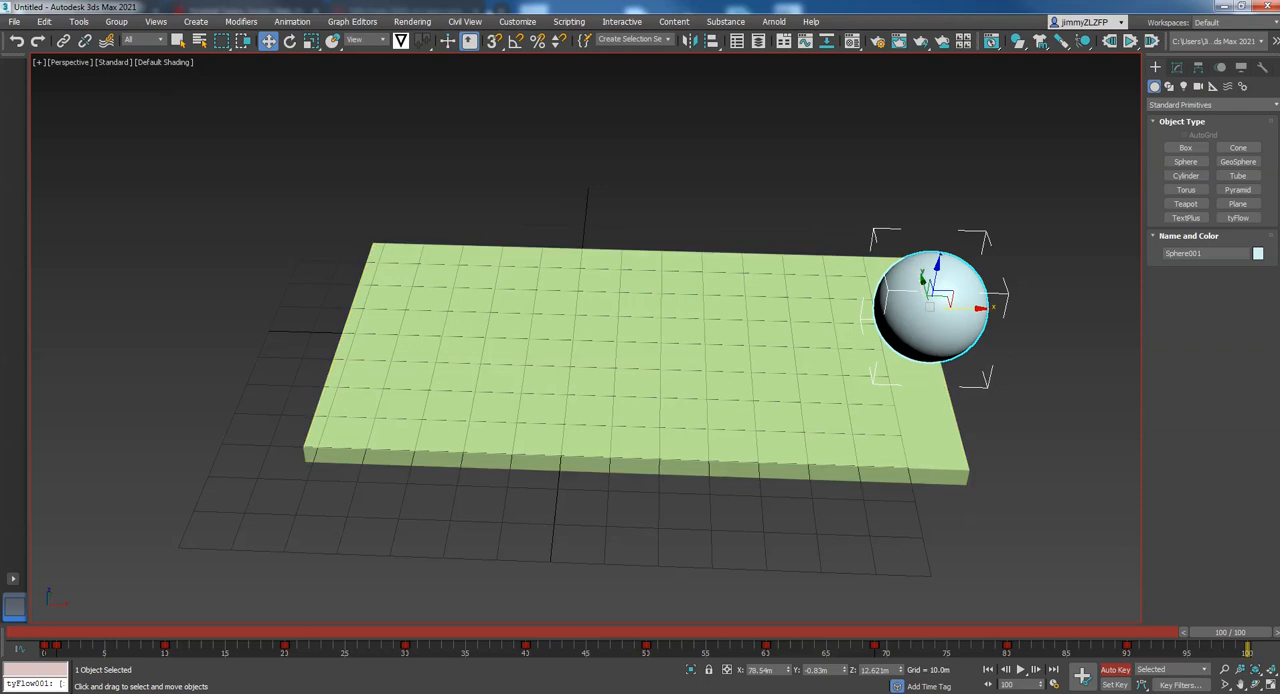
click(1116, 671)
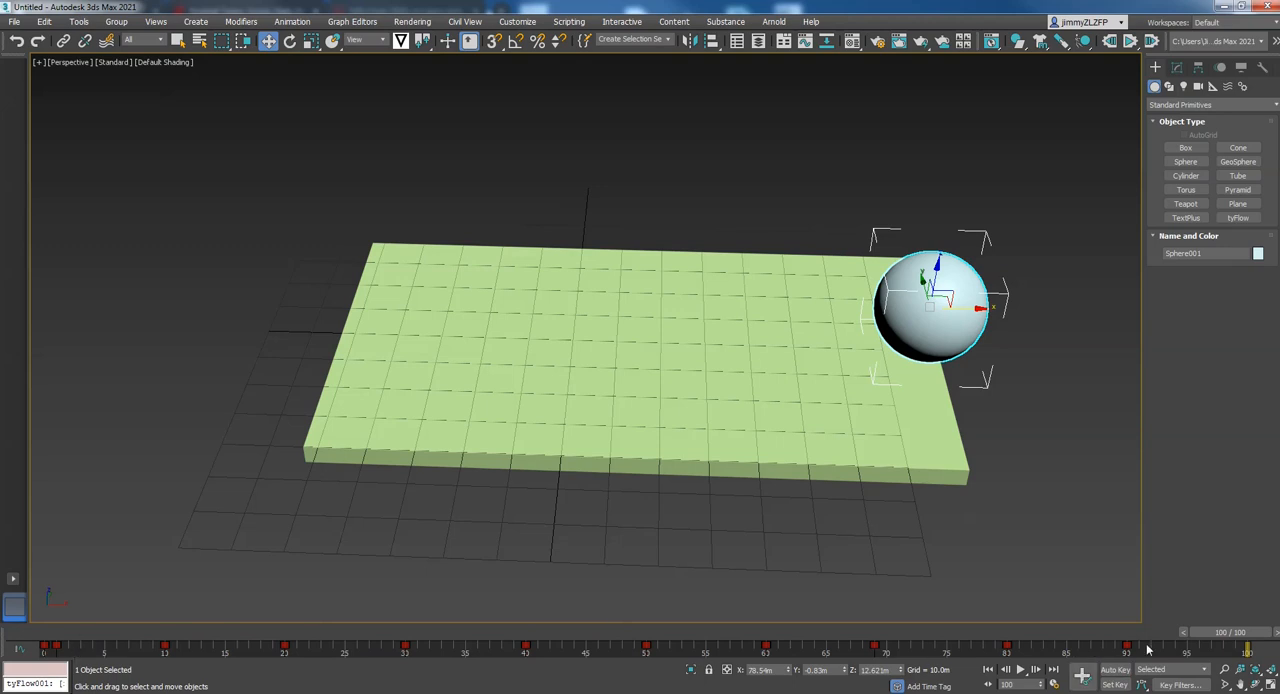
Review the sphere's back-and-forth motion through the timeline, returning to frame 0
drag(1218, 632, 885, 360)
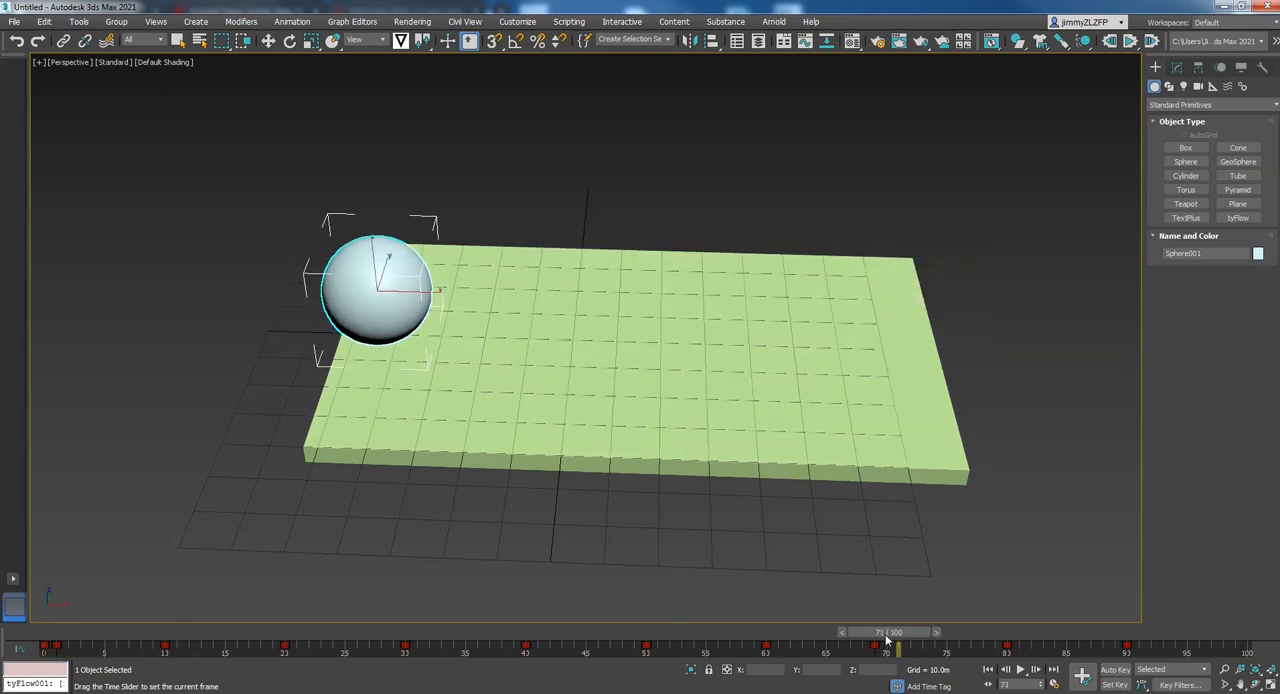
drag(886, 640, 38, 653)
key(w)
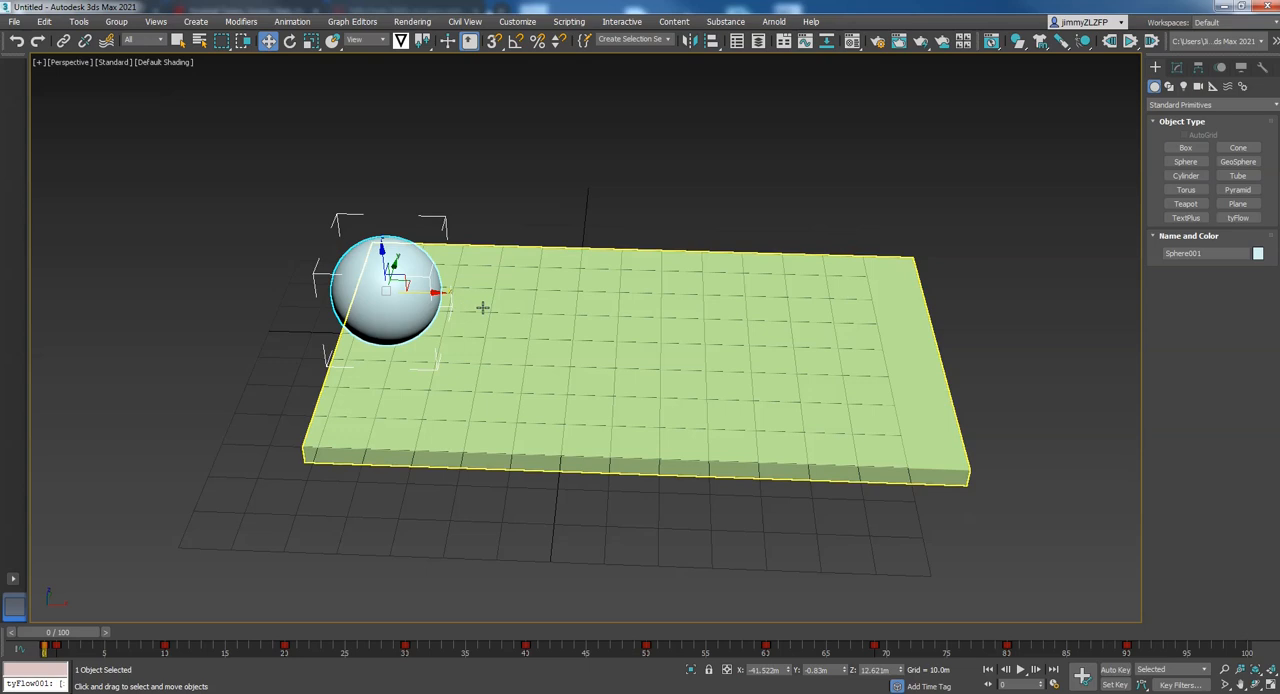
Create a tyFlow object on the grid beside the slab's near corner and show its modifiable settings
mouse_move(682, 190)
middle_down()
mouse_move(677, 215)
mouse_move(654, 171)
mouse_move(692, 192)
middle_up()
click(1238, 218)
drag(326, 446, 370, 457)
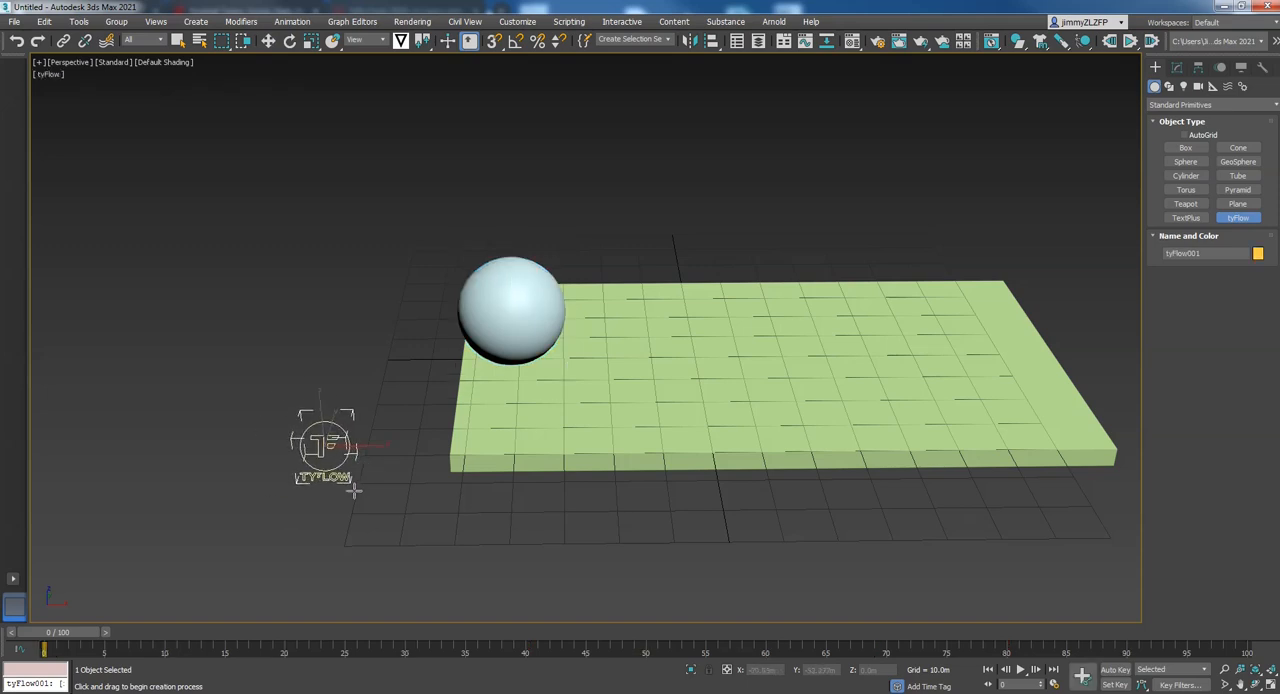
middle_drag(771, 251, 751, 283)
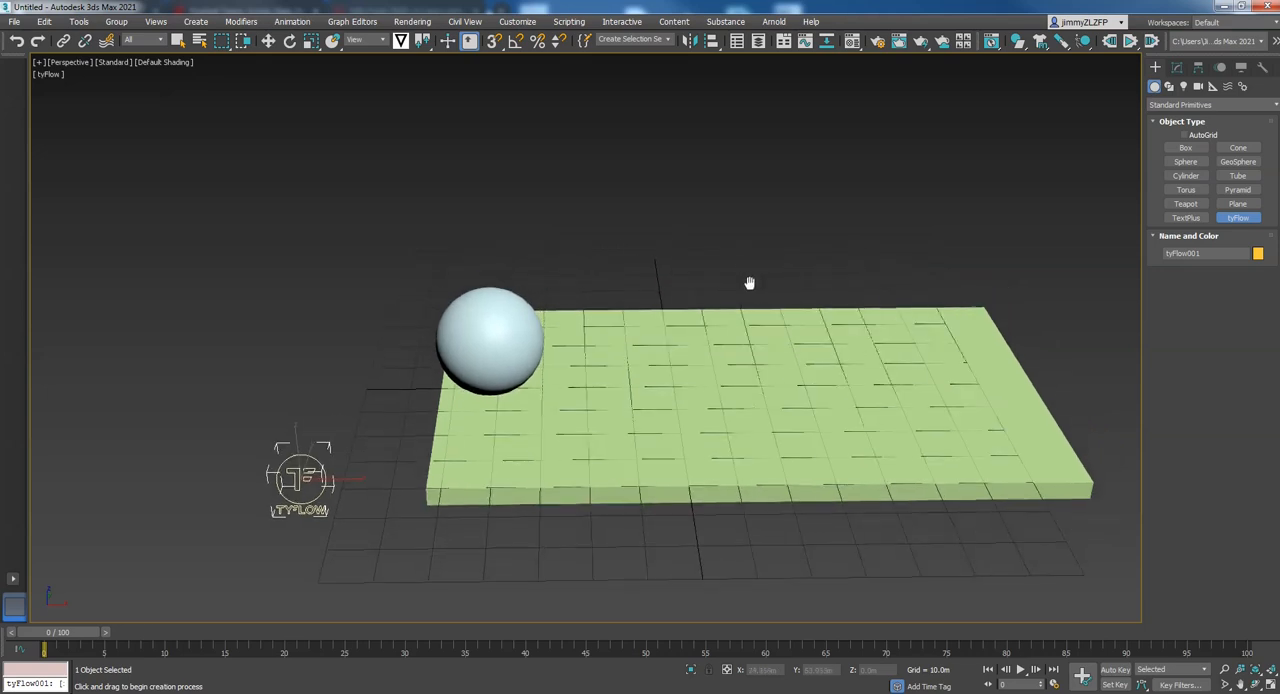
click(268, 40)
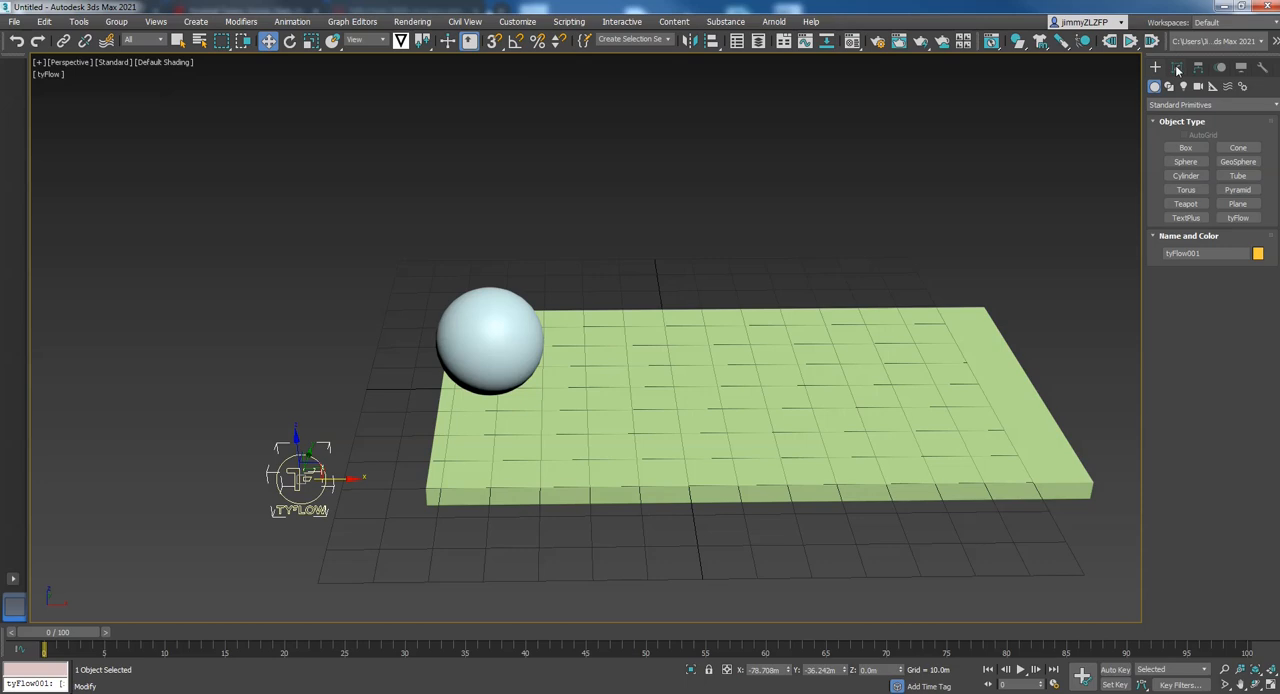
click(1177, 68)
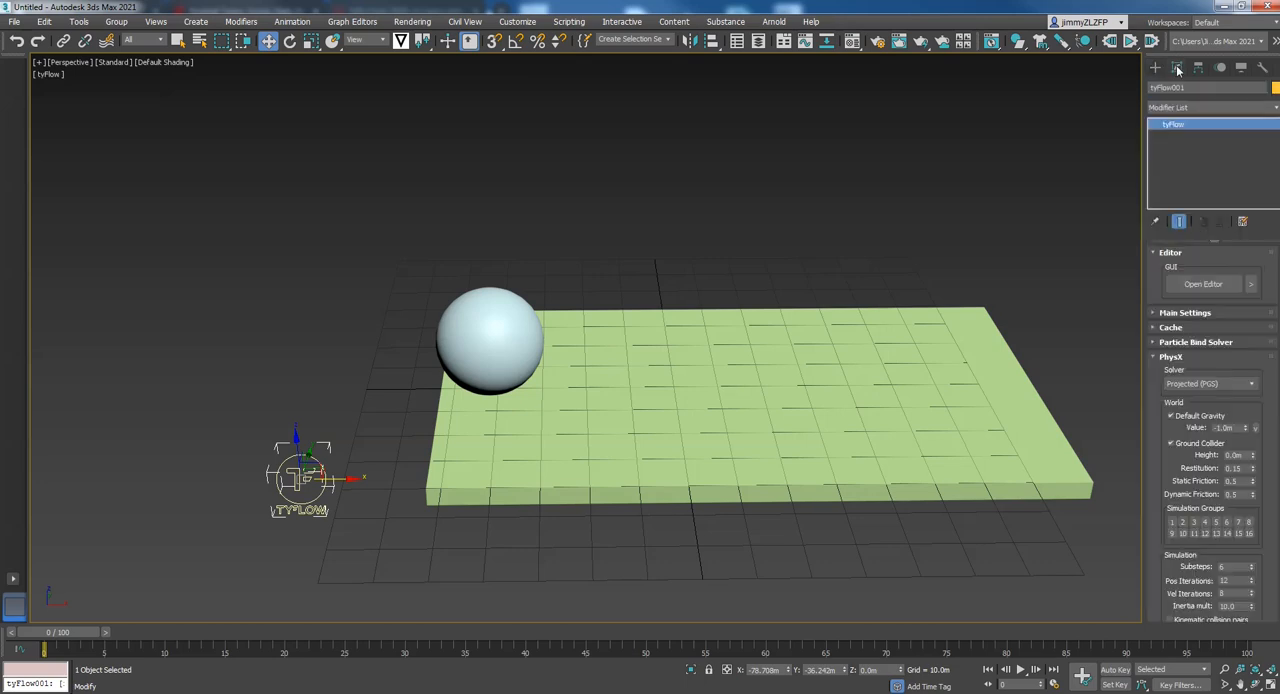
Open the tyFlow editor, narrow its window and event canvas, and place it so the sphere and part of the slab stay visible
click(1205, 285)
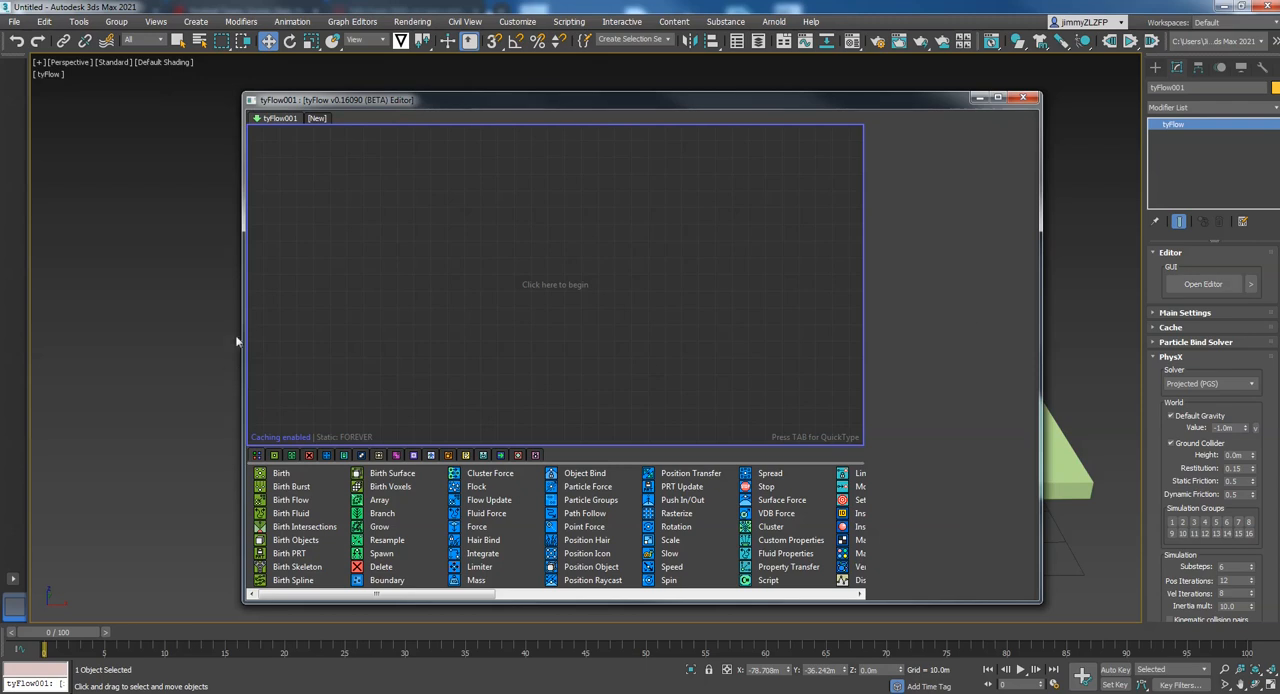
drag(244, 324, 640, 365)
drag(757, 101, 814, 100)
middle_drag(483, 222, 340, 226)
drag(840, 90, 869, 91)
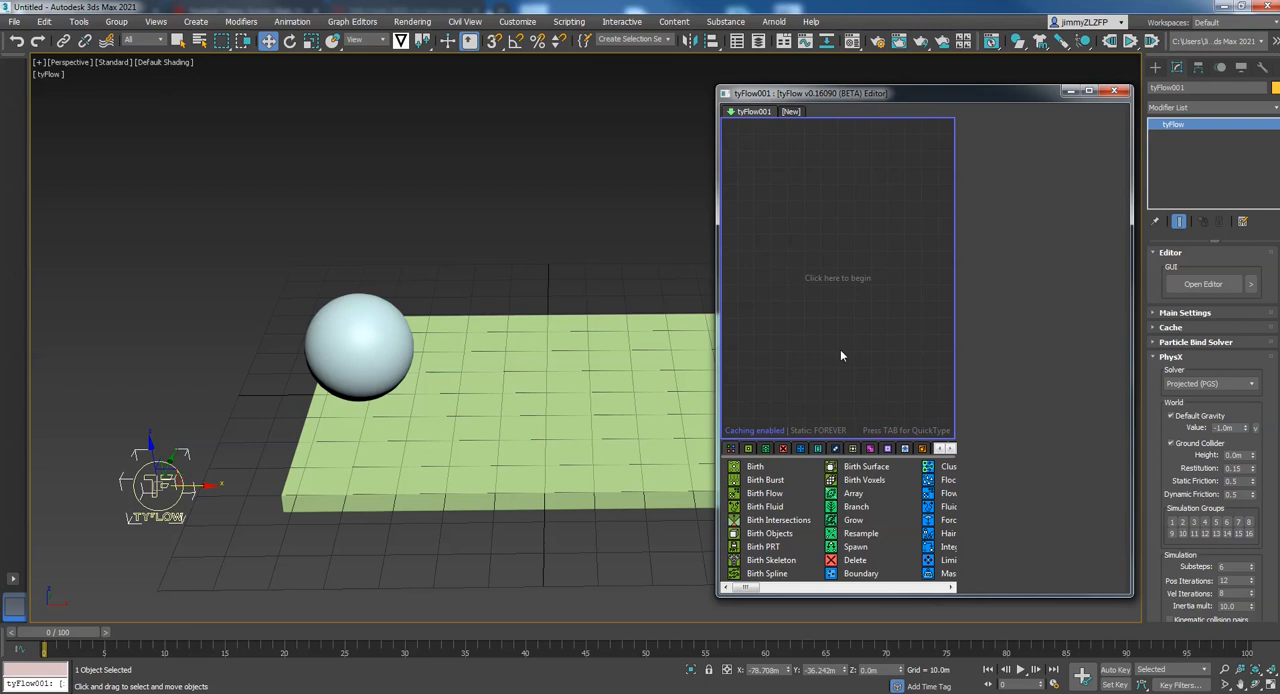
Create an event from a Birth operator and add a Position Object operator beneath it
drag(755, 467, 754, 466)
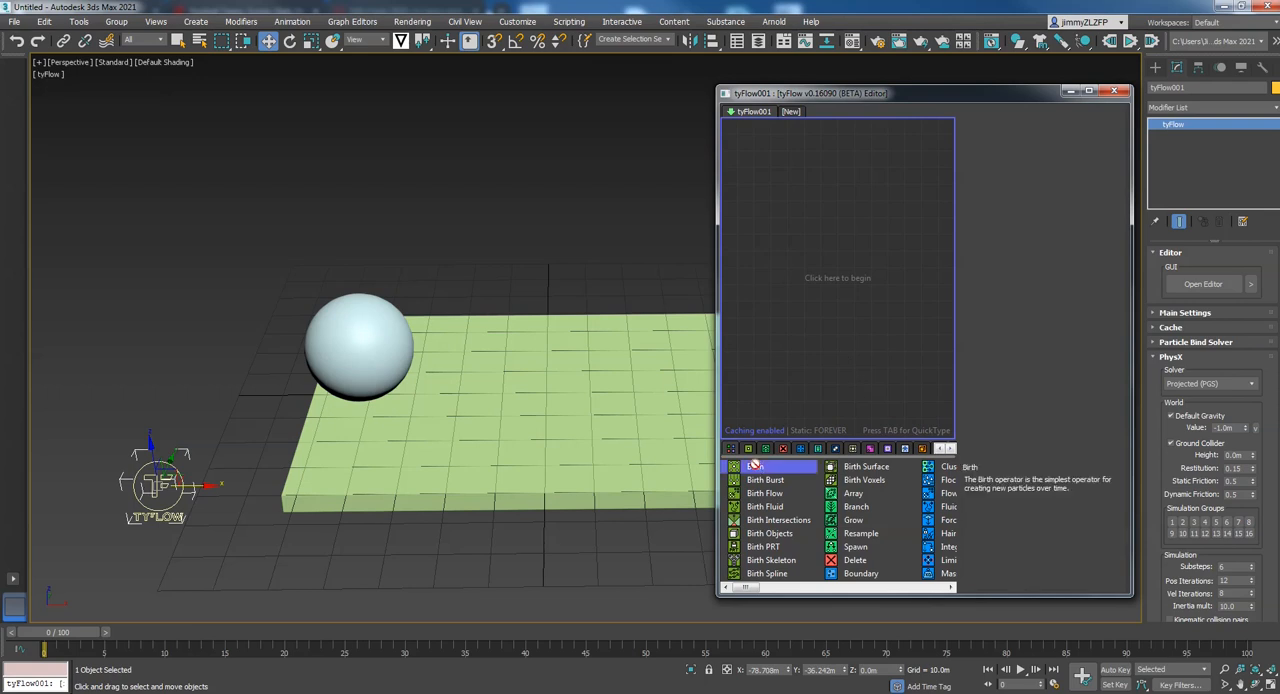
drag(805, 223, 807, 223)
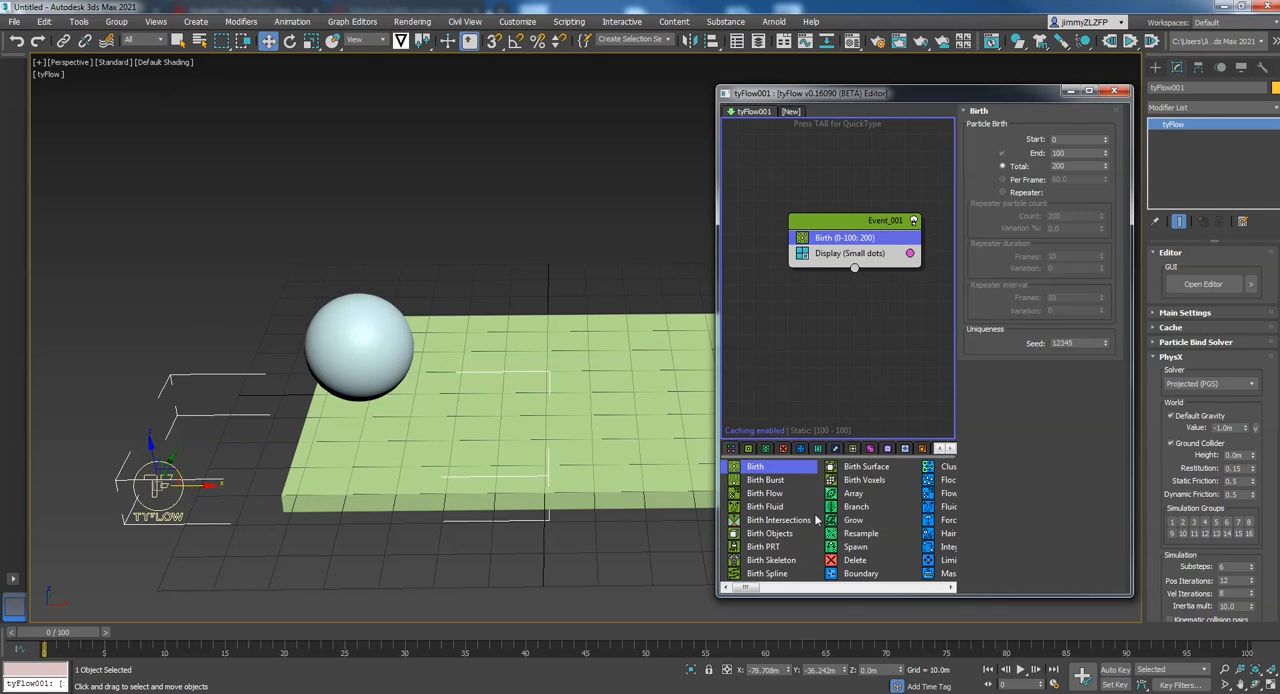
drag(755, 590, 779, 597)
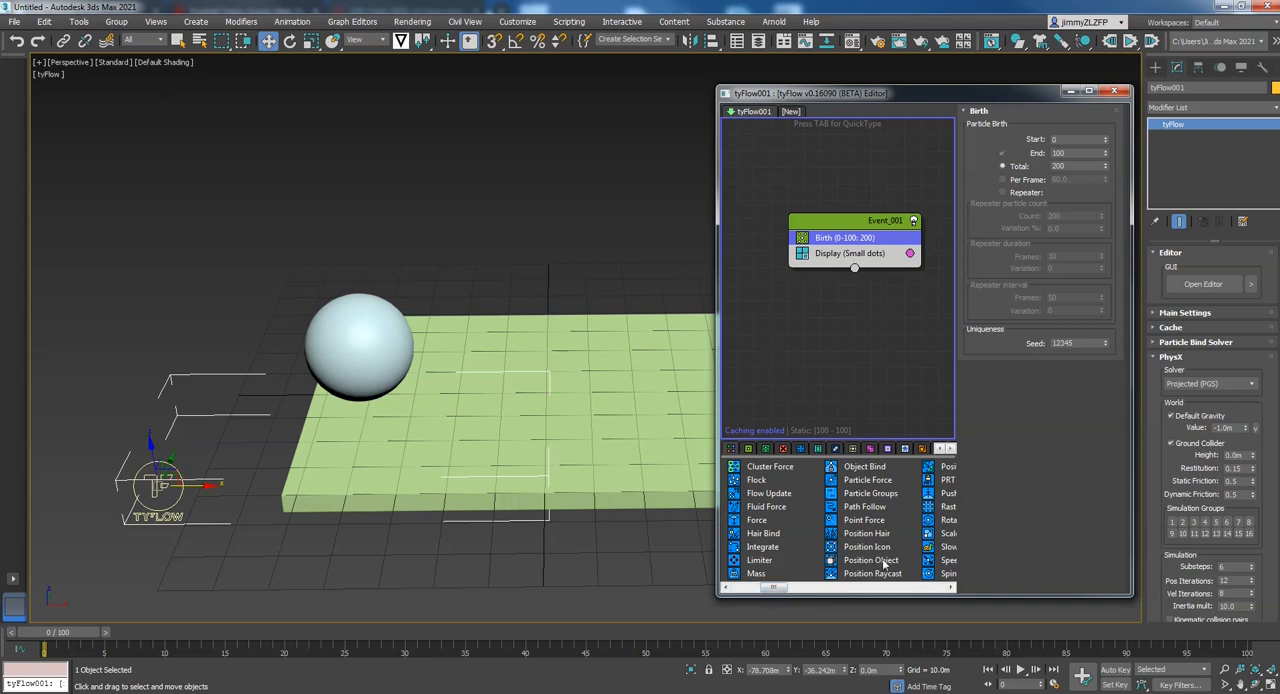
drag(880, 565, 836, 254)
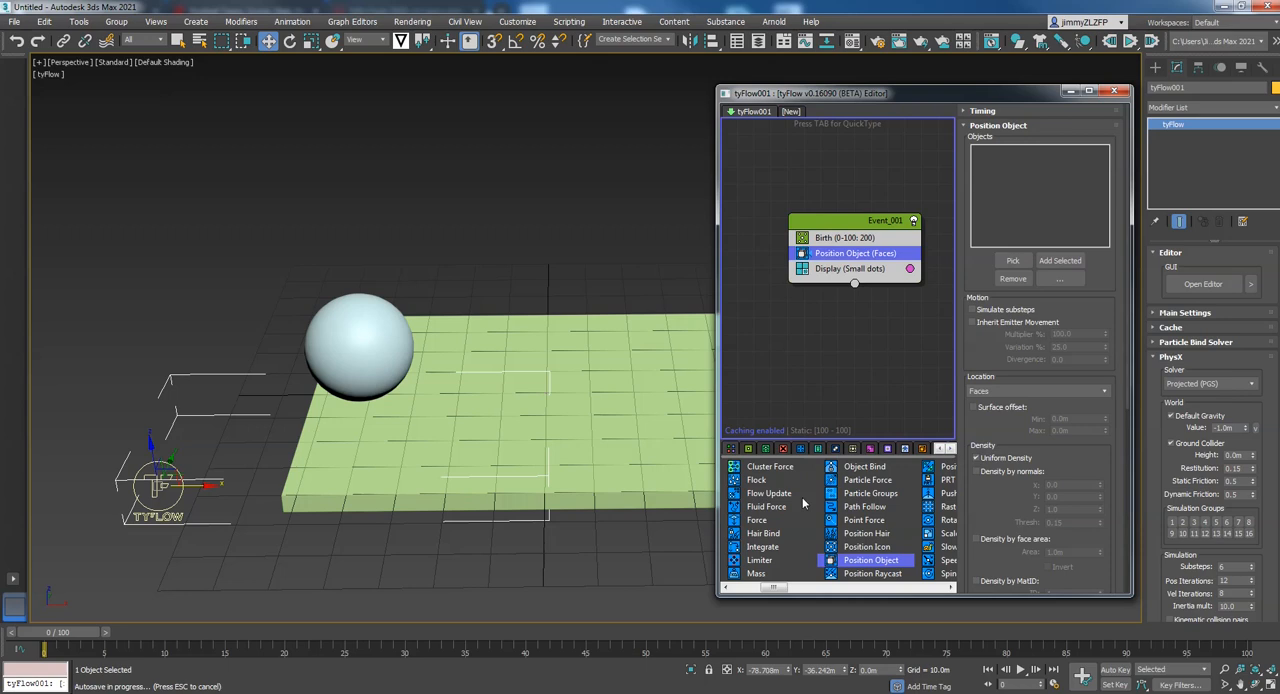
Add a Shape operator to the event between Position Object and Display
drag(772, 589, 830, 600)
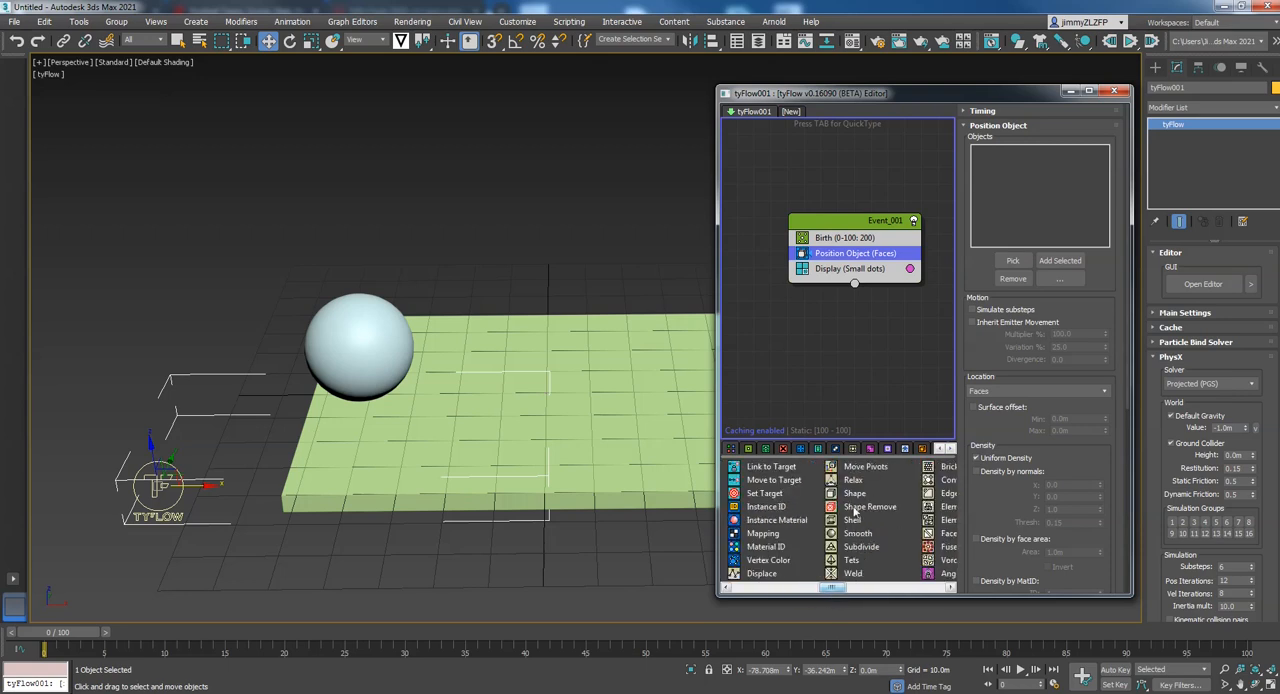
drag(855, 494, 841, 408)
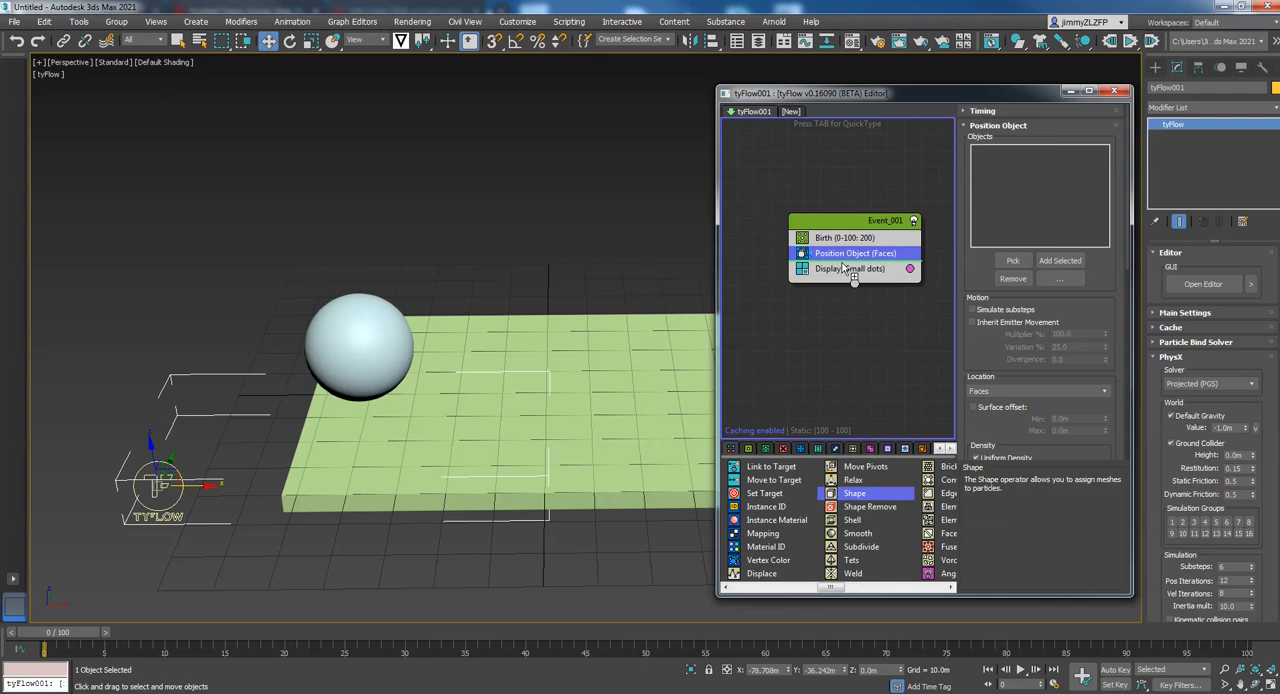
drag(841, 263, 842, 268)
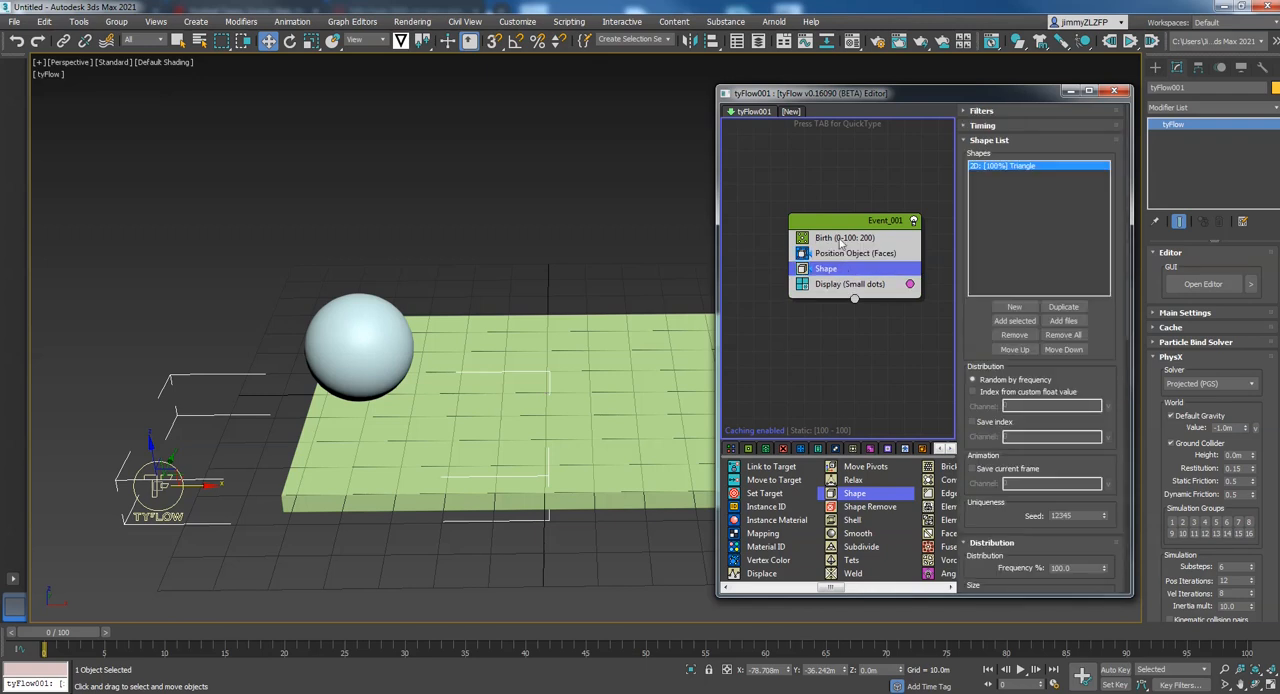
Set the Birth operator to end at frame 0 with a total of 2000 particles
click(843, 240)
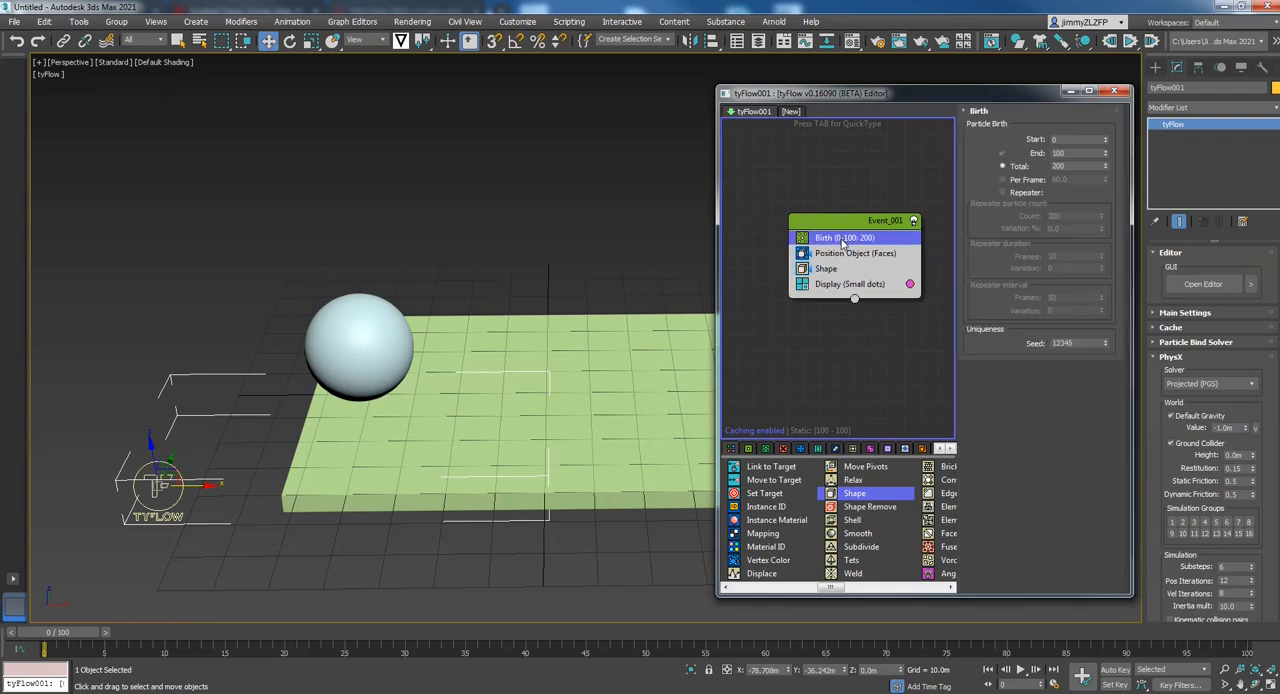
double_click(1070, 154)
text(0)
double_click(1071, 166)
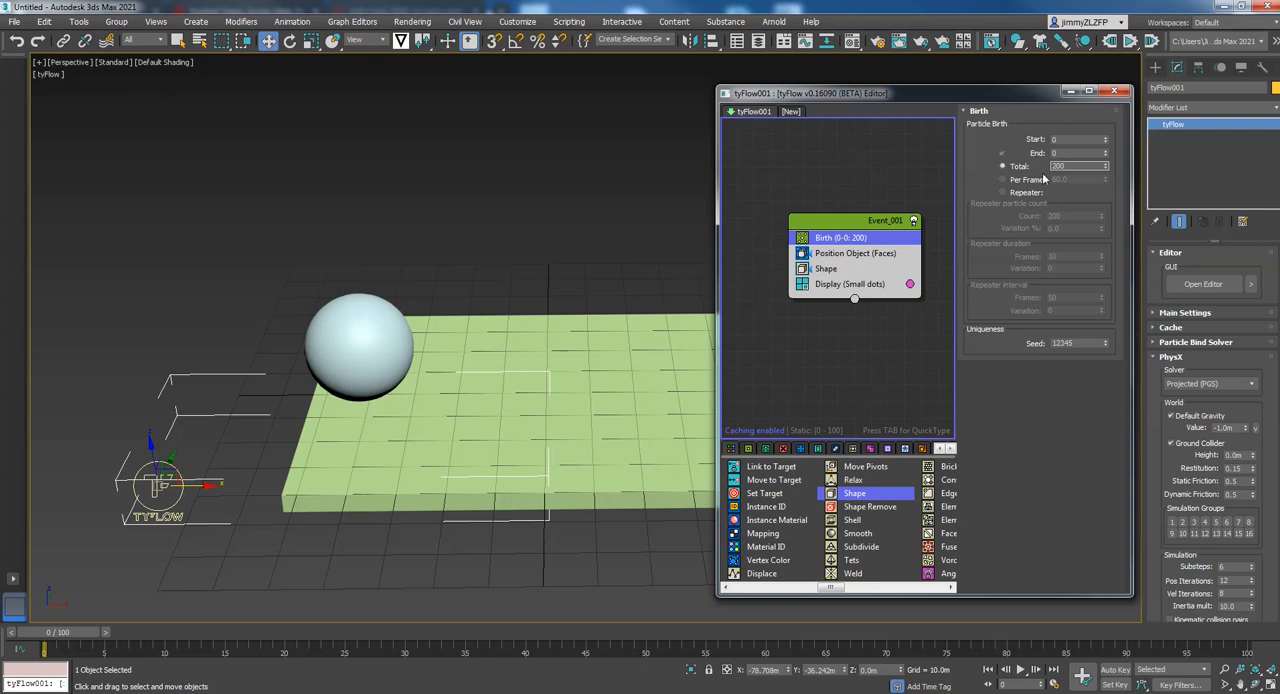
middle_drag(578, 275, 370, 240)
double_click(1082, 166)
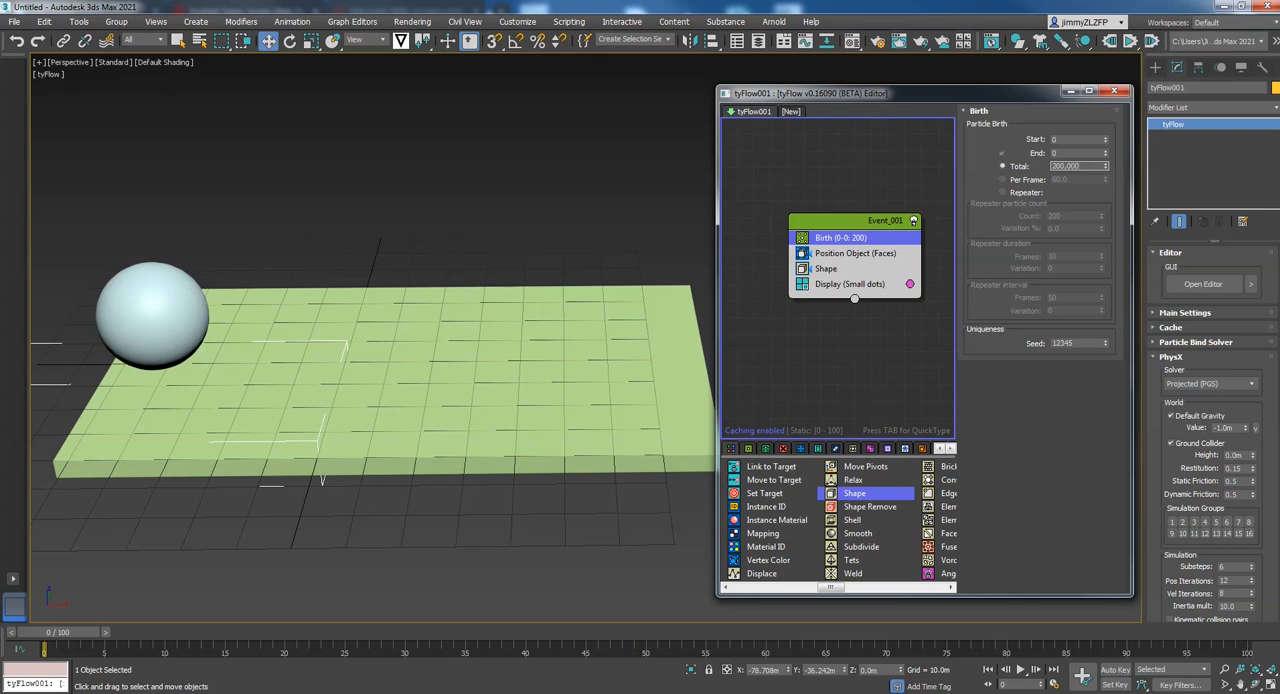
key(Return)
double_click(1075, 164)
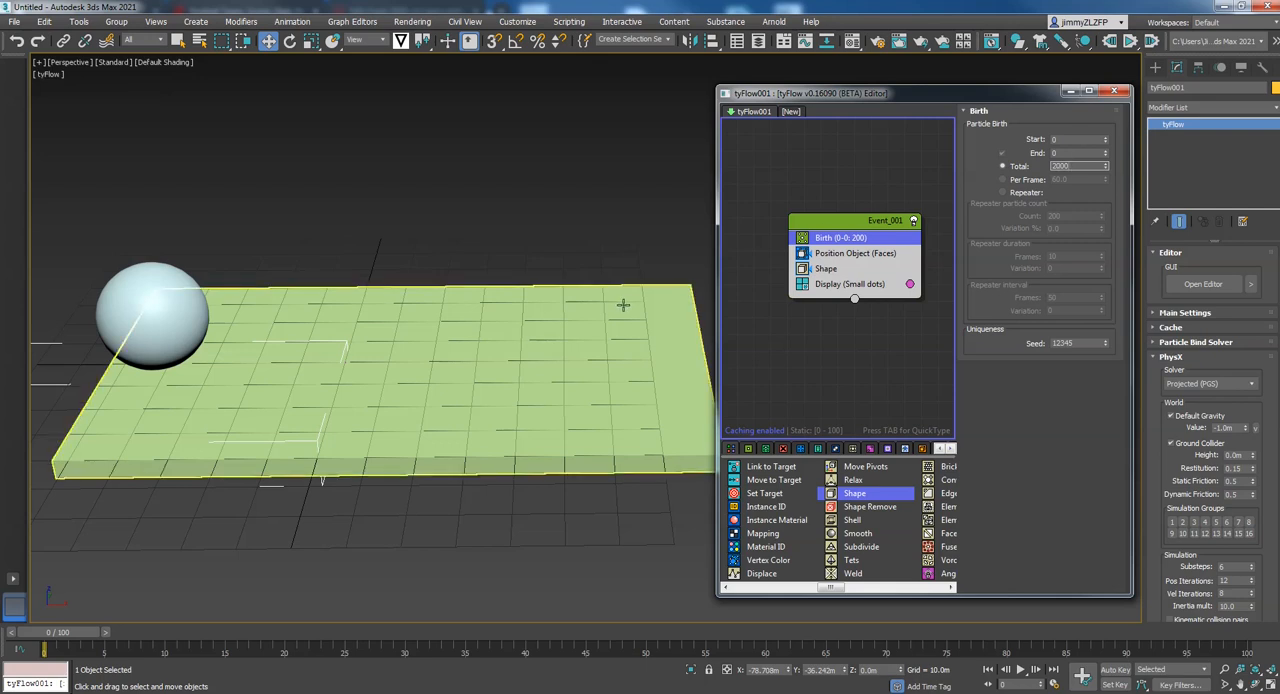
key(Return)
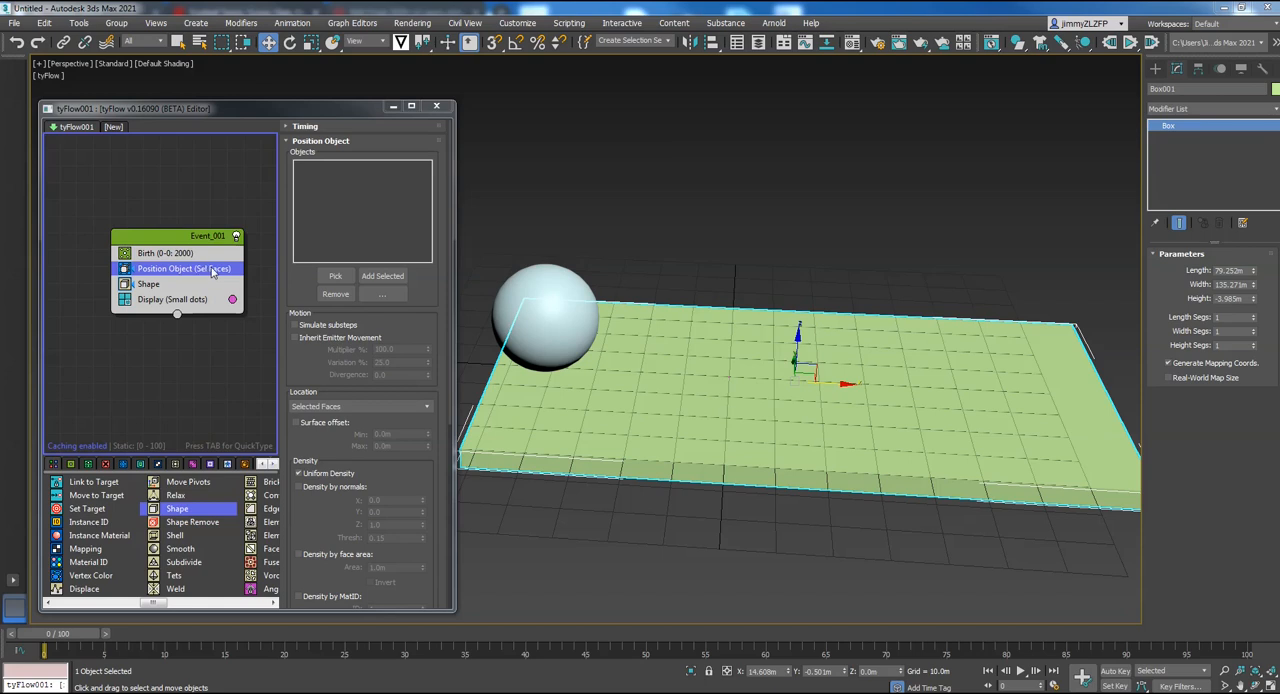
Set the Position Object operator's location to Selected Faces
scroll(390, 440, down, 2)
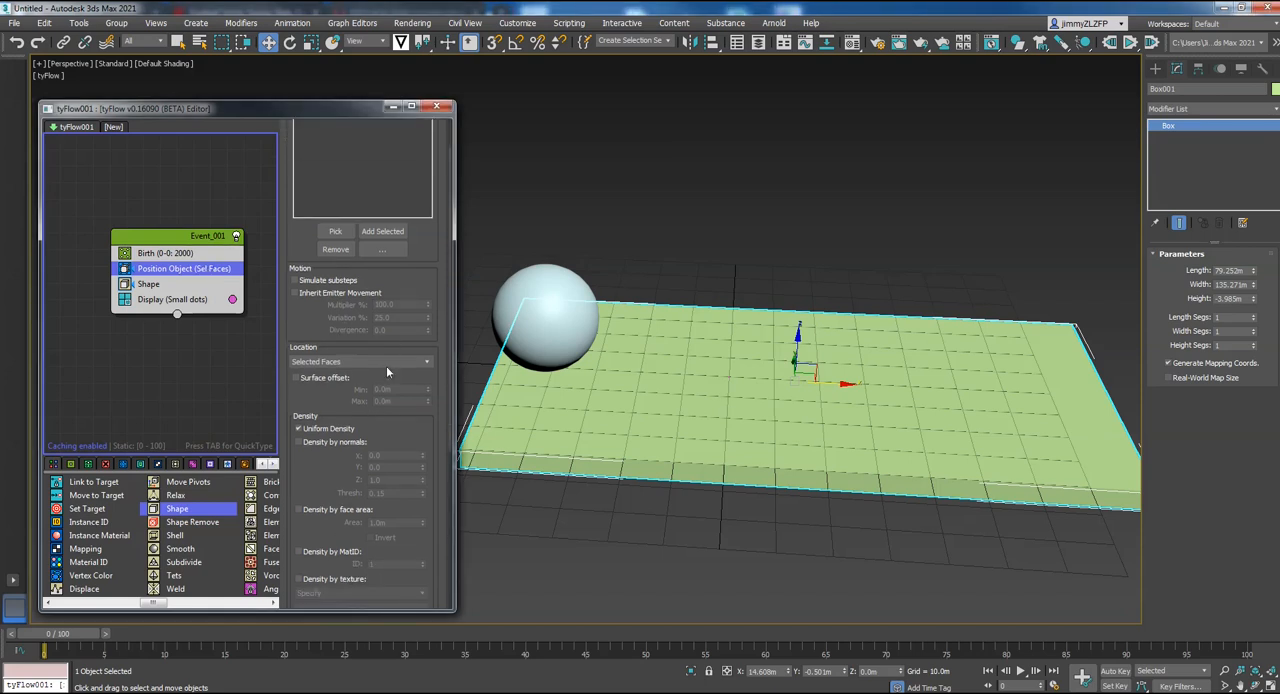
click(418, 363)
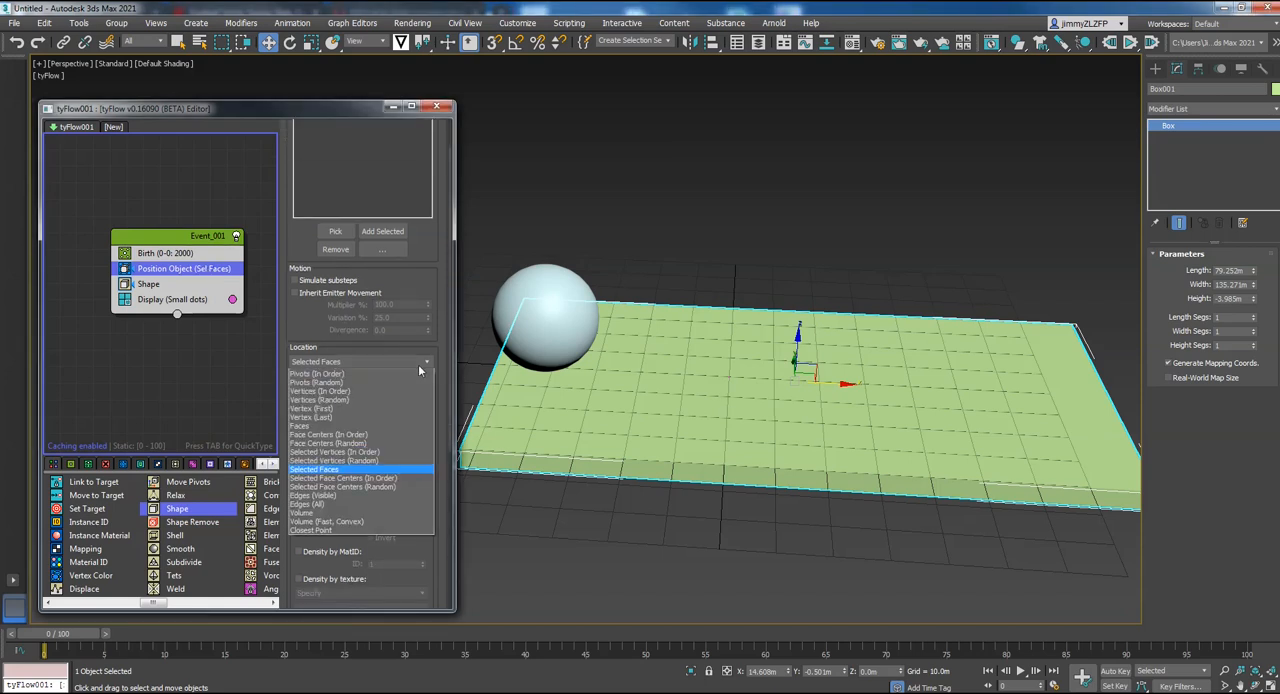
click(343, 470)
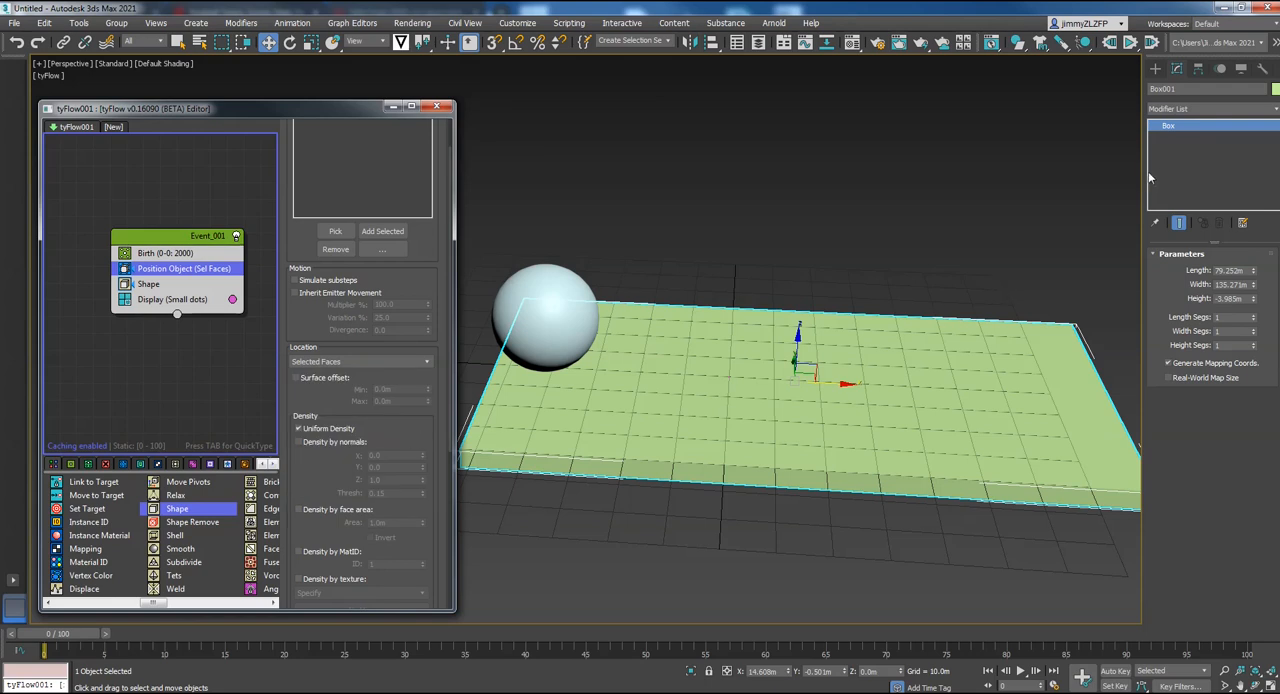
Add an Edit Poly modifier to the slab and select its top polygon
click(939, 350)
drag(1031, 223, 840, 508)
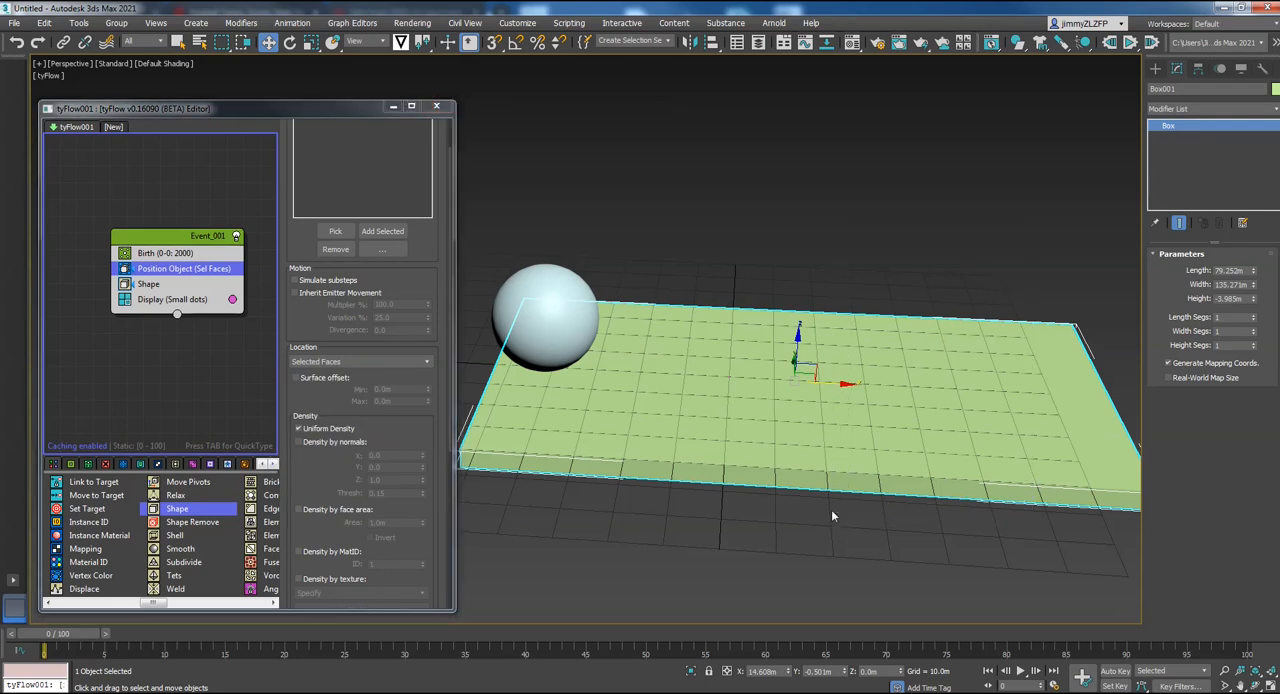
click(1222, 109)
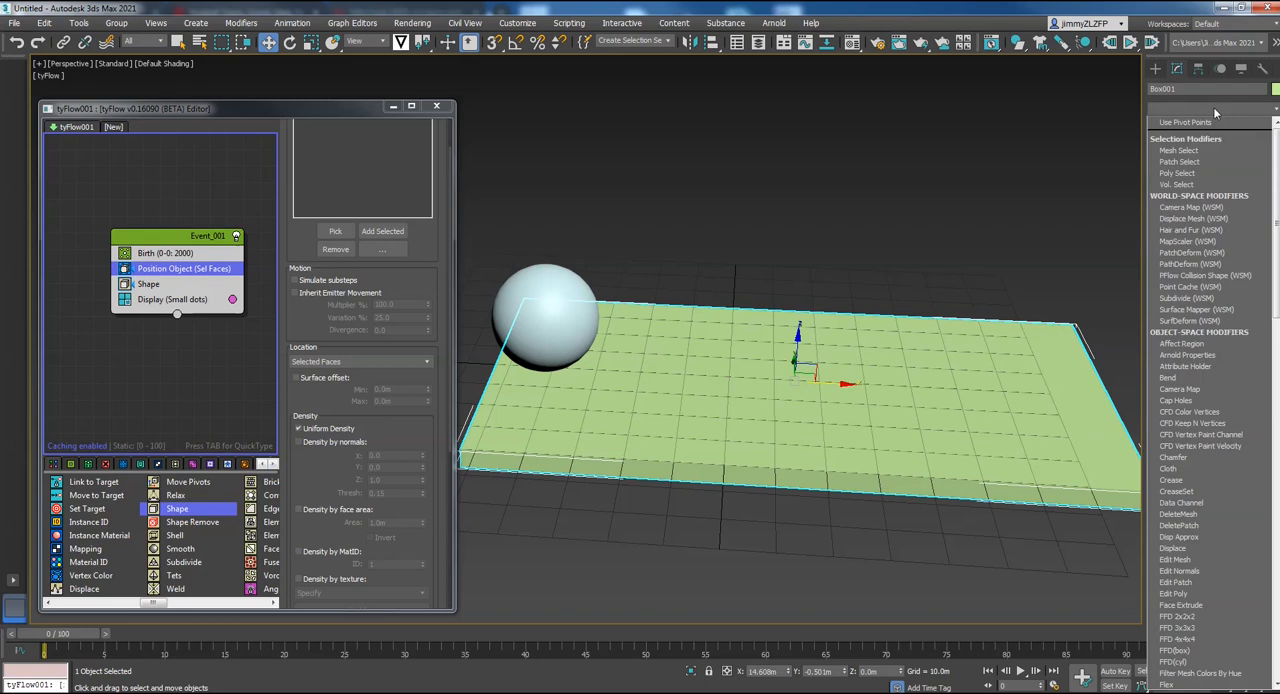
click(1192, 593)
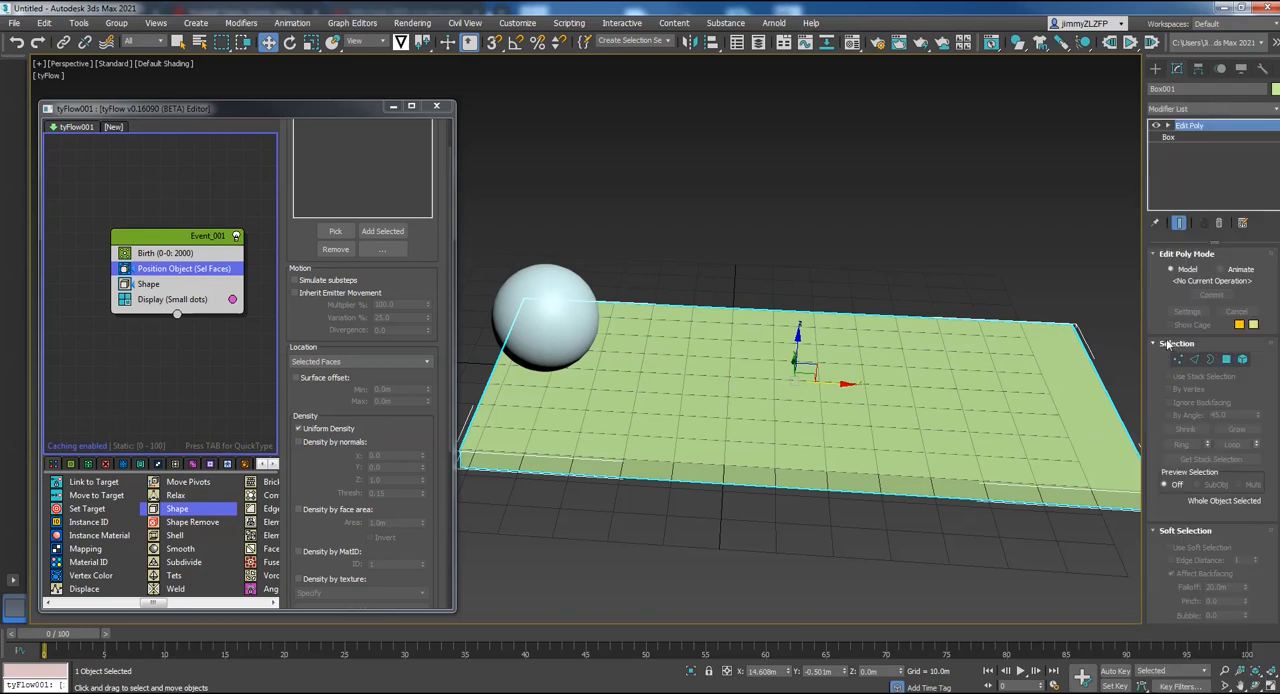
click(1226, 360)
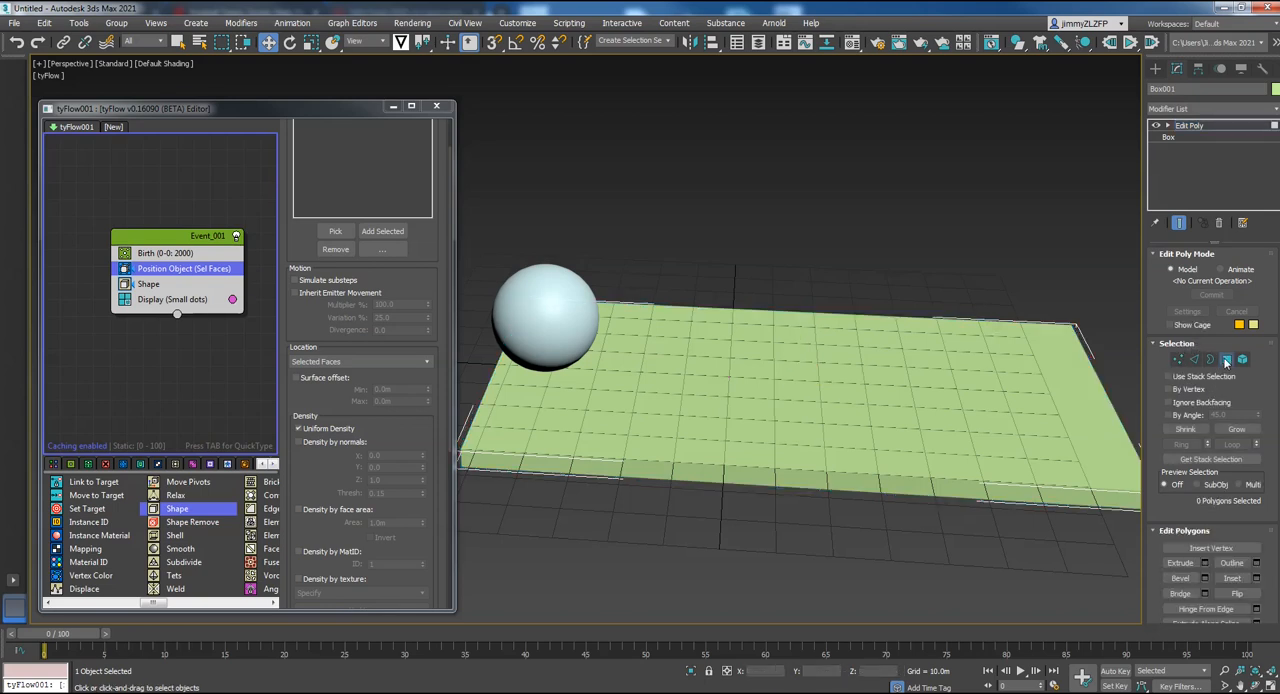
click(722, 425)
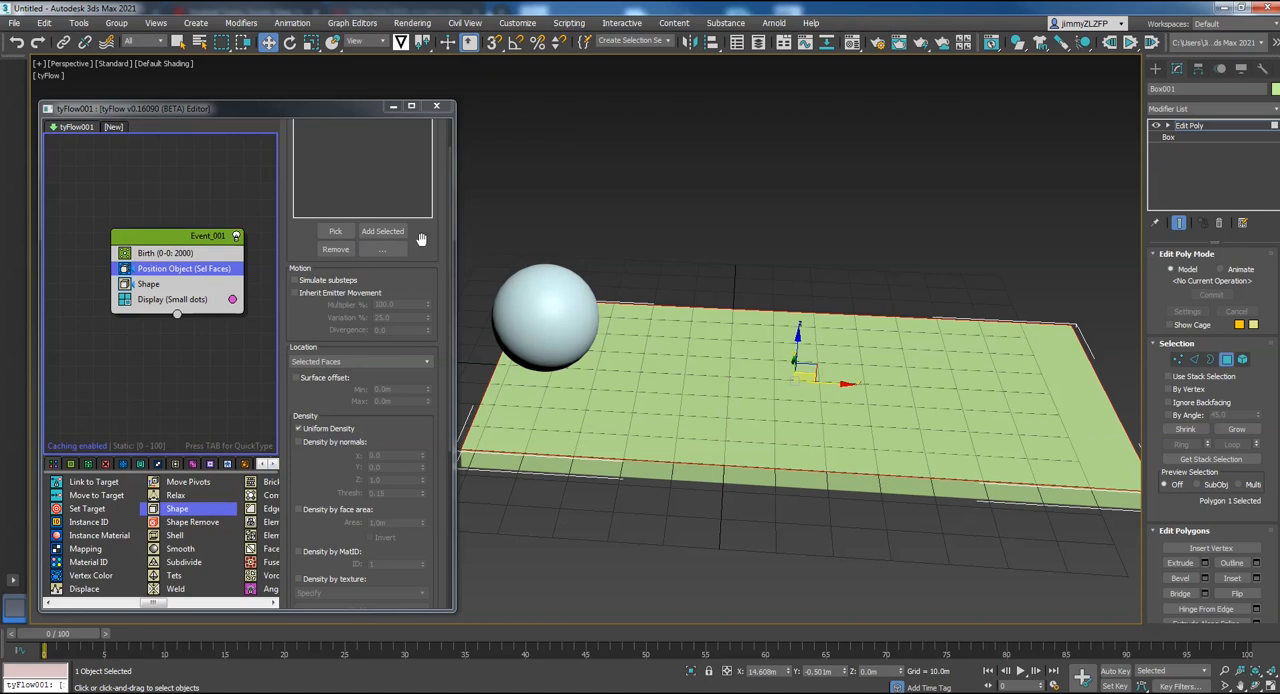
Pick the slab as the emitter object for the Position Object operator
scroll(406, 355, up, 2)
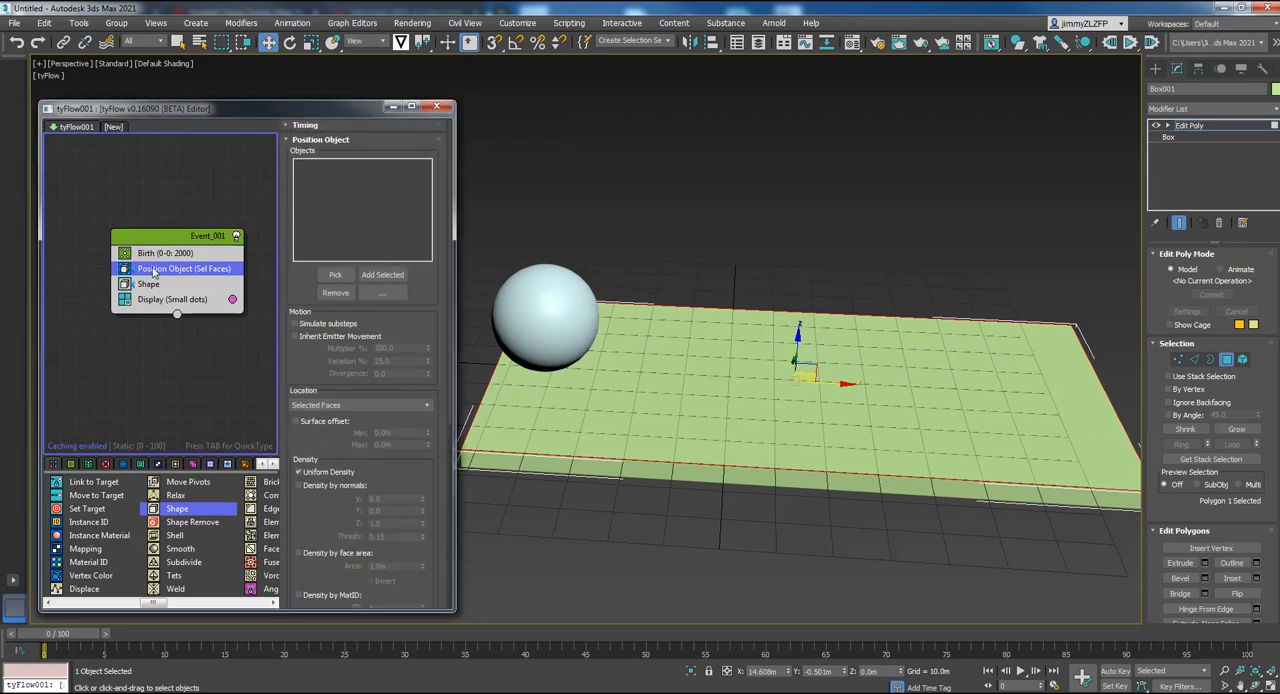
click(331, 274)
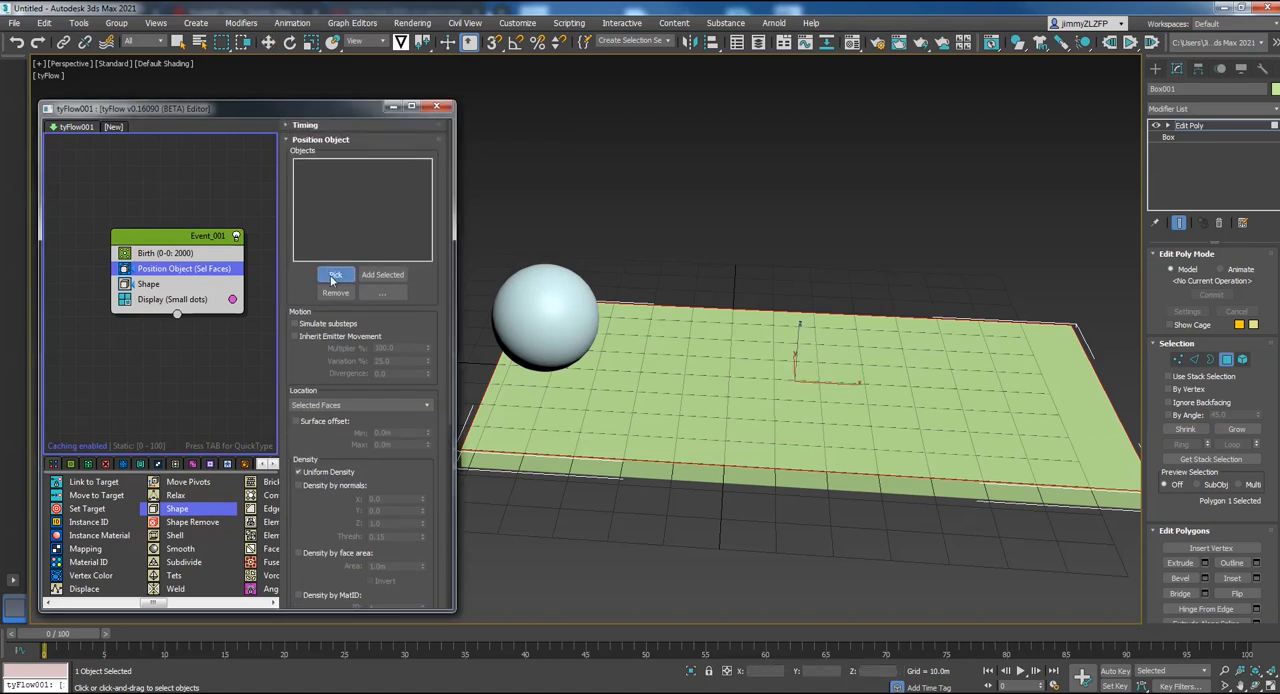
click(735, 396)
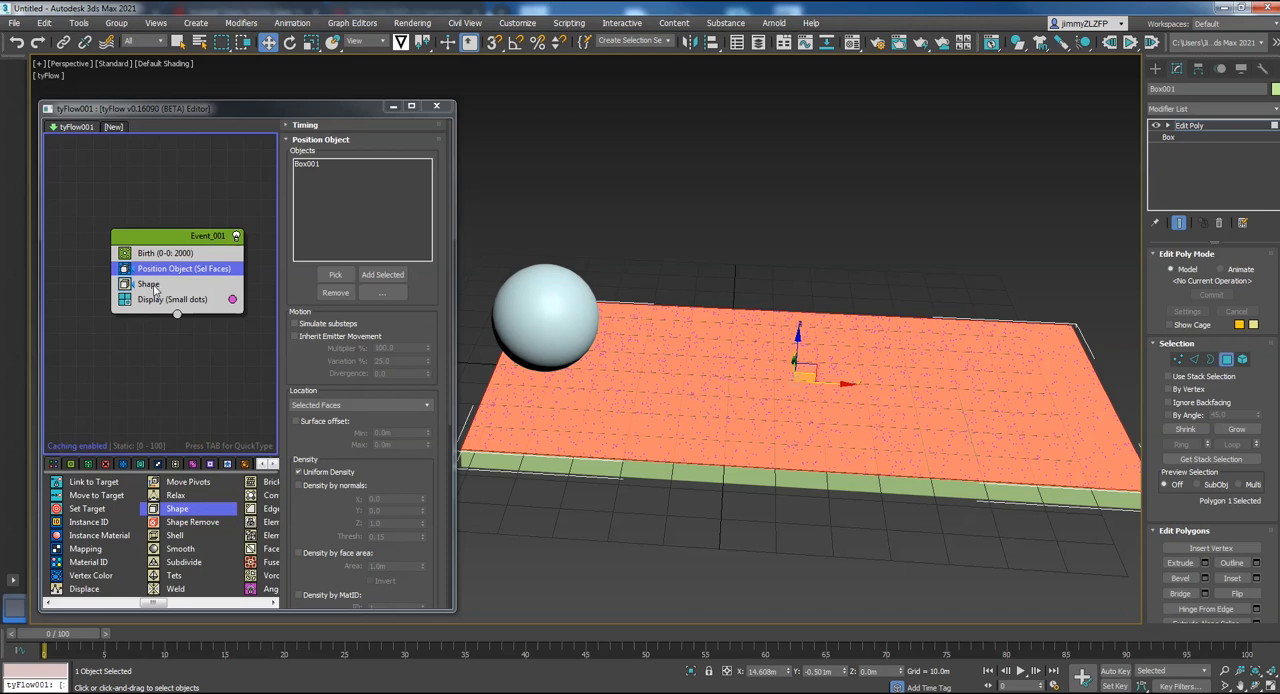
Set the Shape operator's mesh to the 3D Grass (Long) type
click(150, 285)
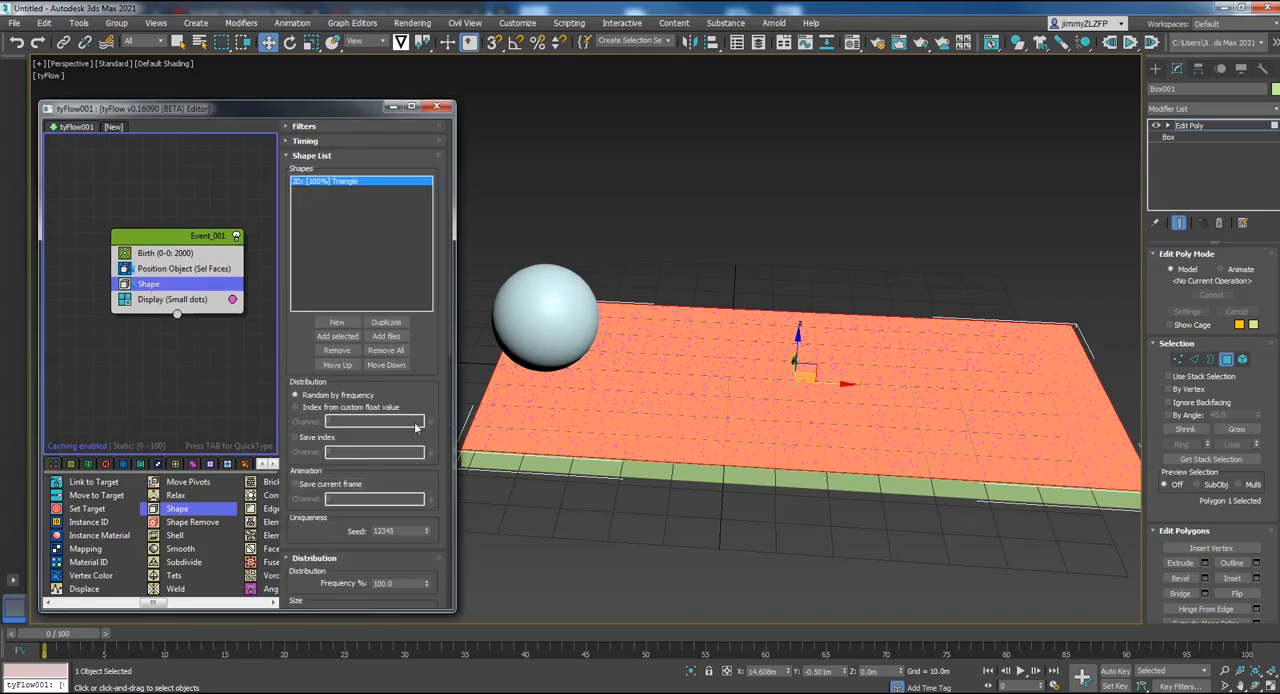
scroll(411, 393, down, 5)
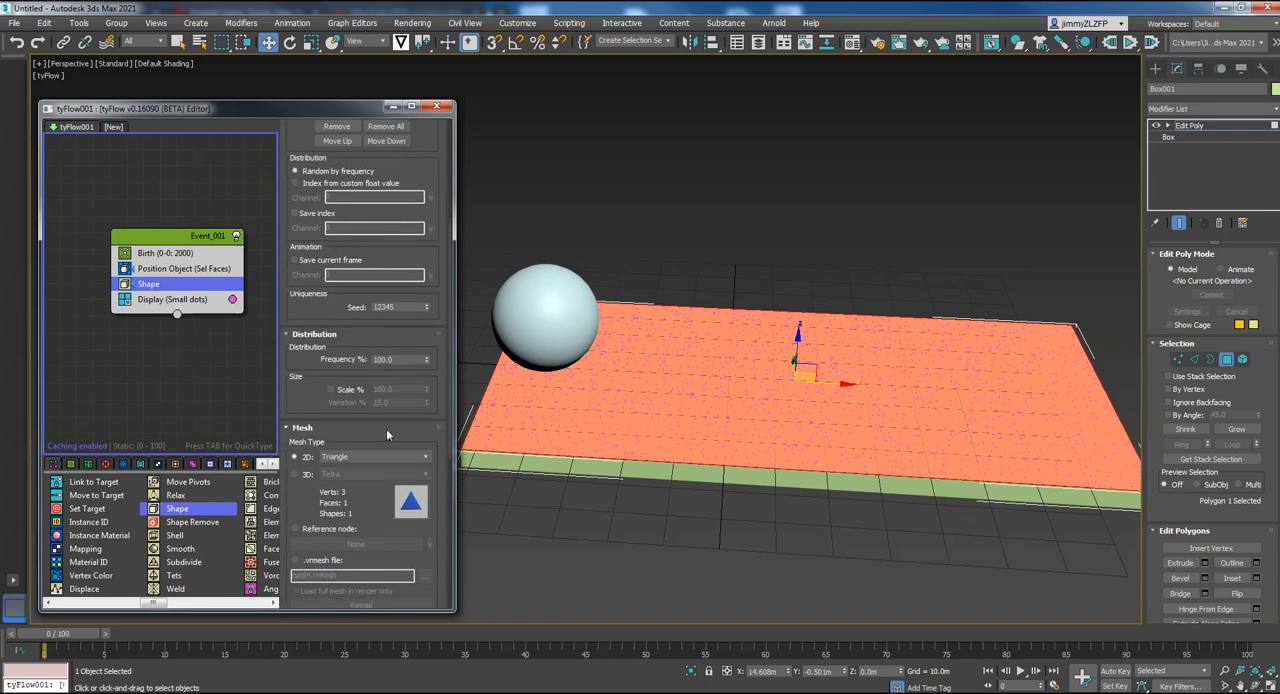
scroll(380, 413, down, 4)
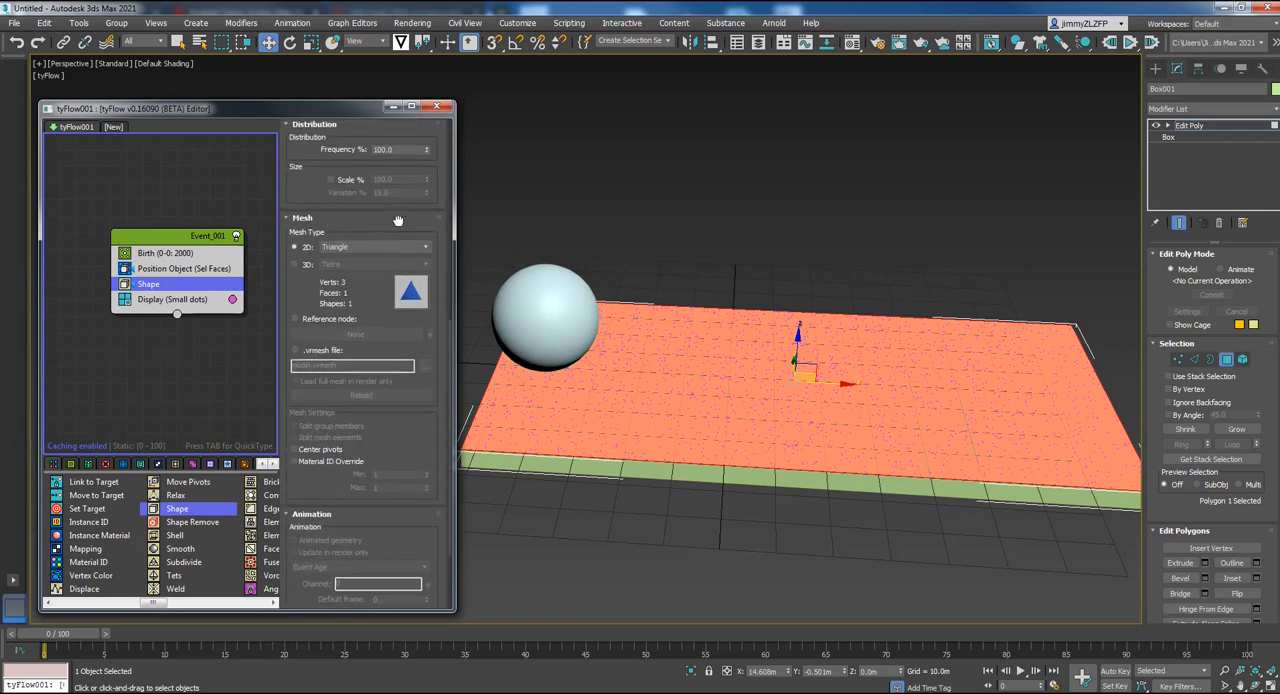
click(294, 264)
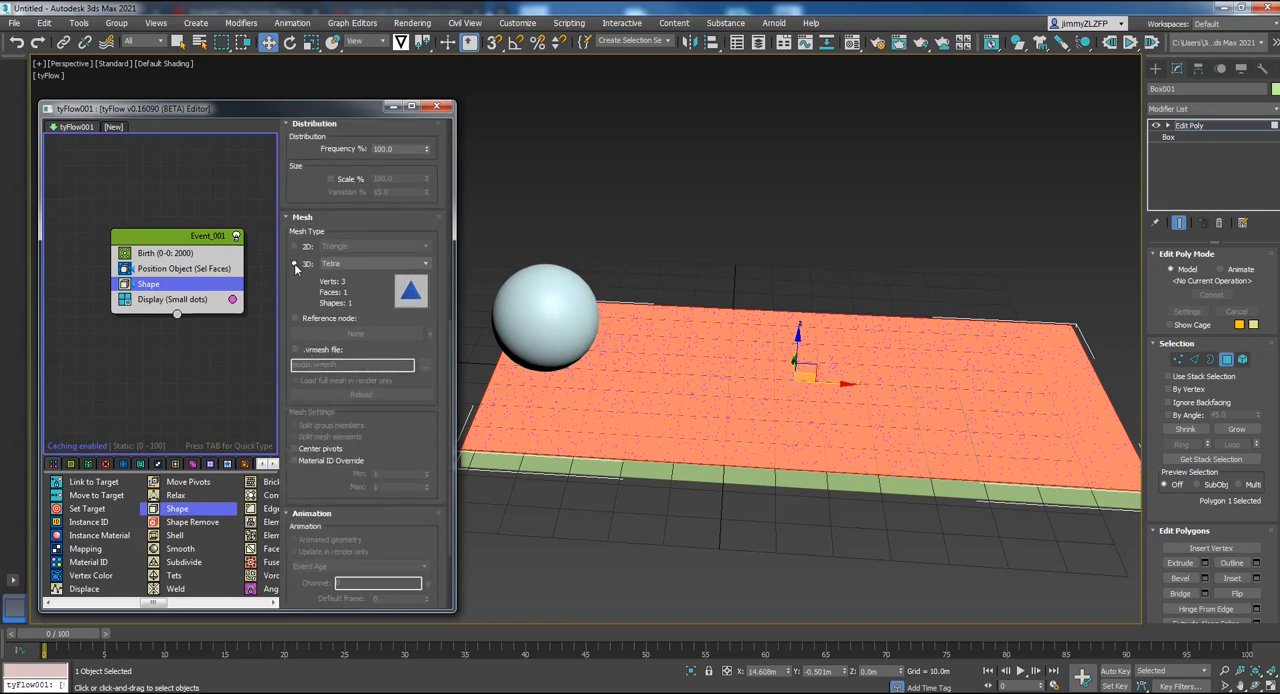
click(372, 263)
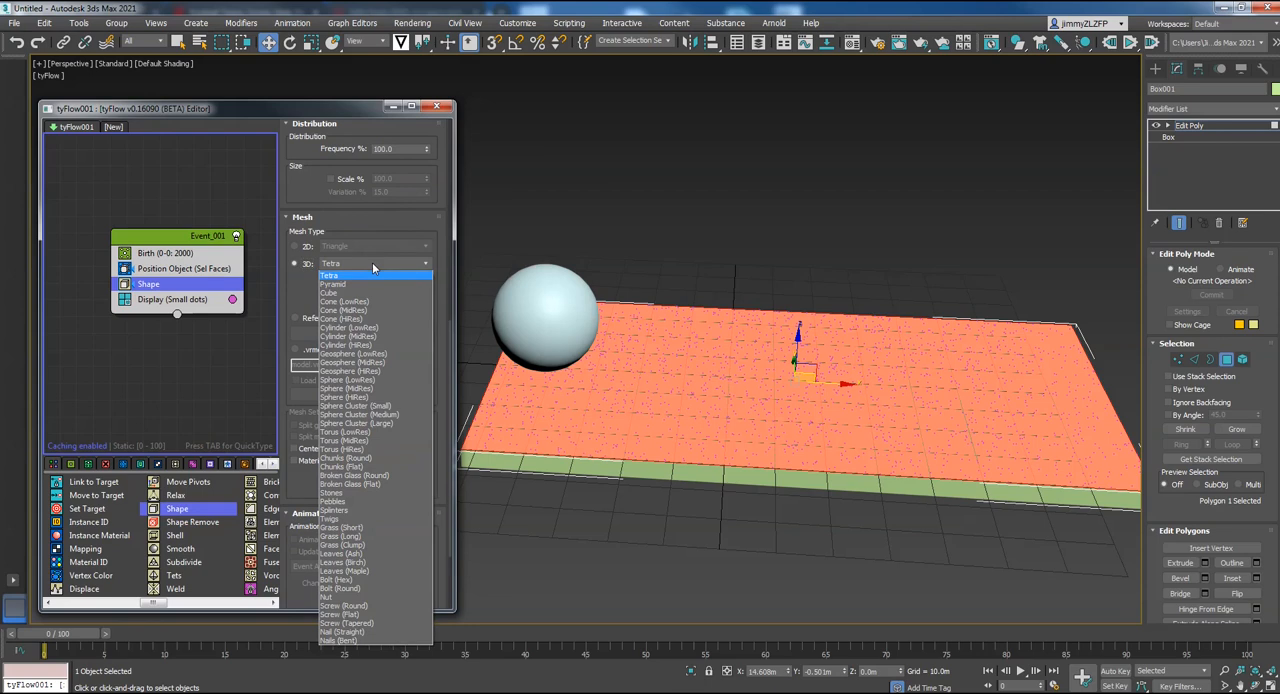
click(364, 537)
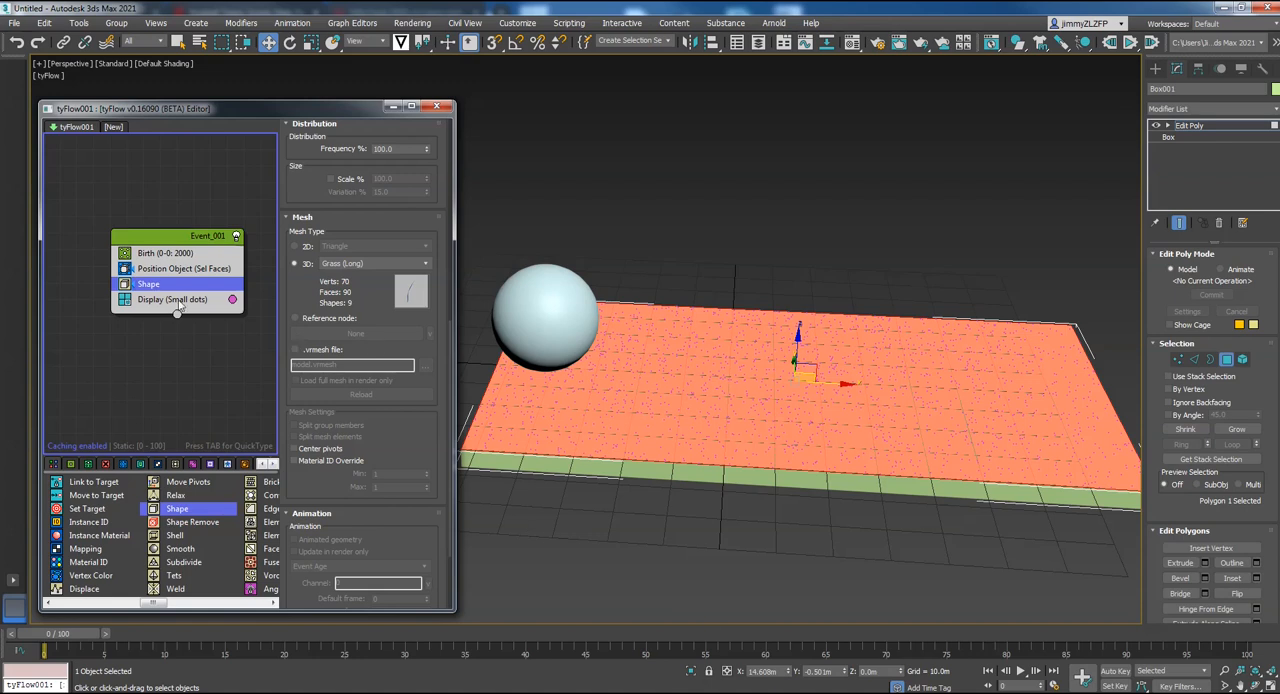
Change the Display operator's colour to green and set its display type to Geometry
click(176, 300)
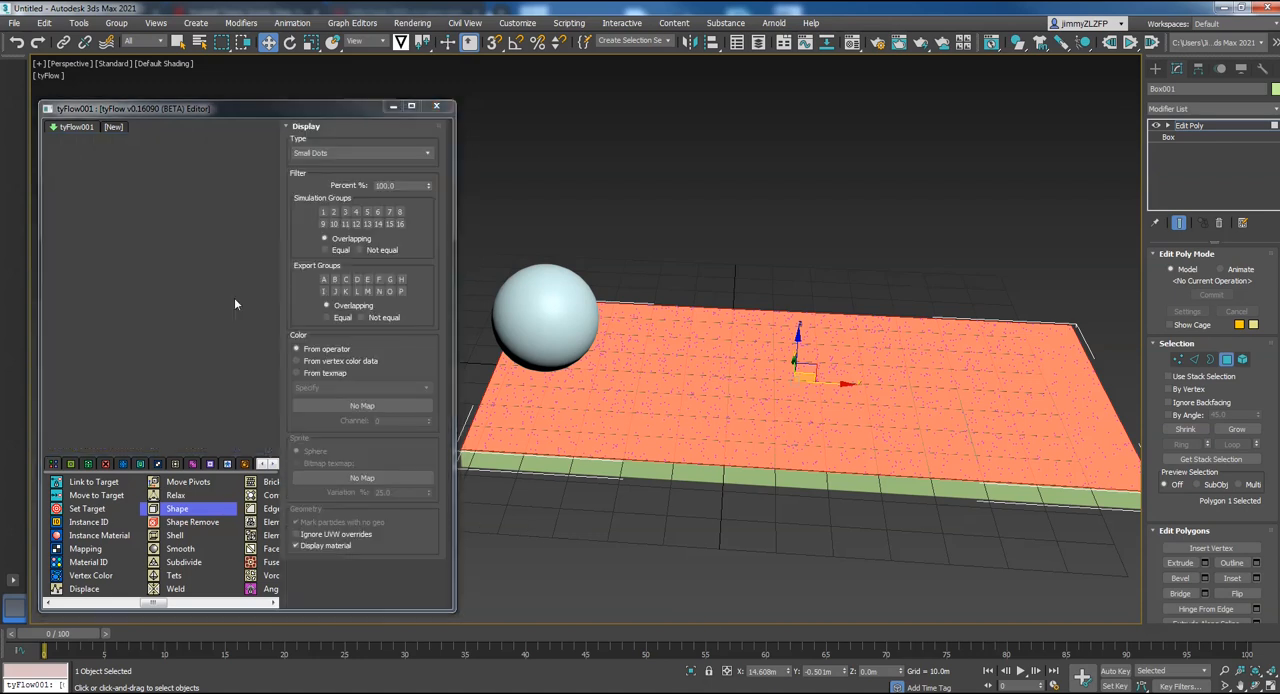
click(232, 300)
click(289, 359)
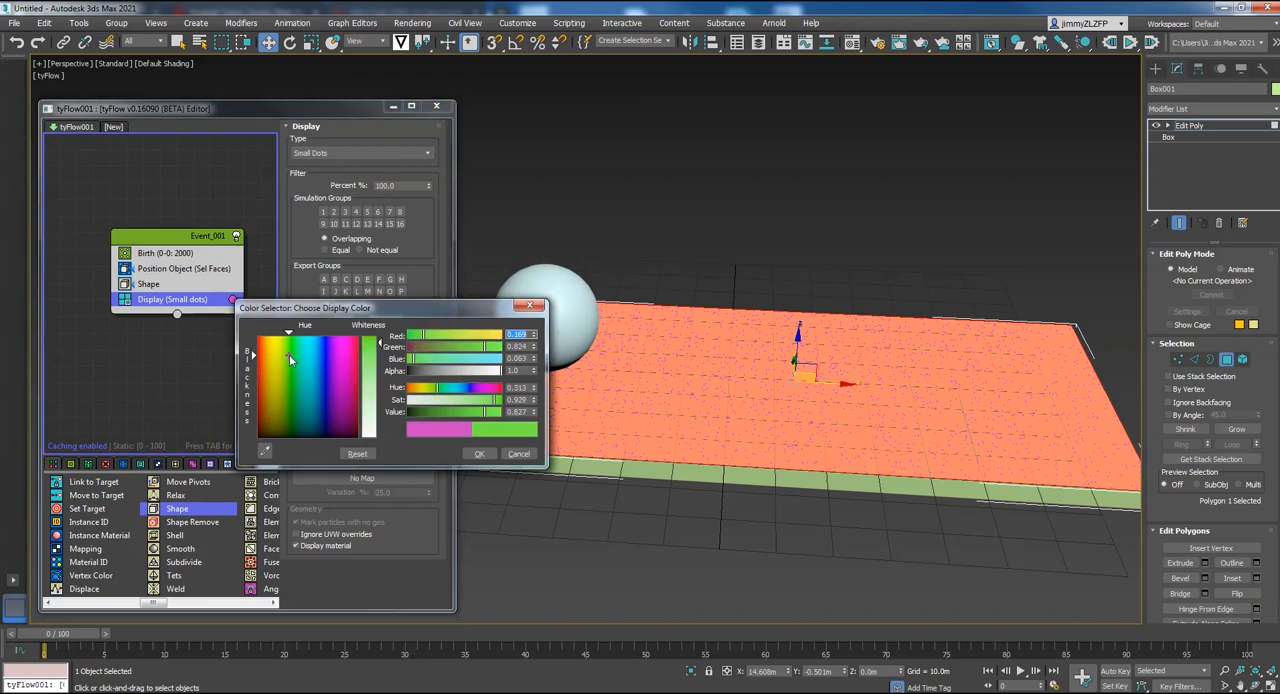
click(479, 453)
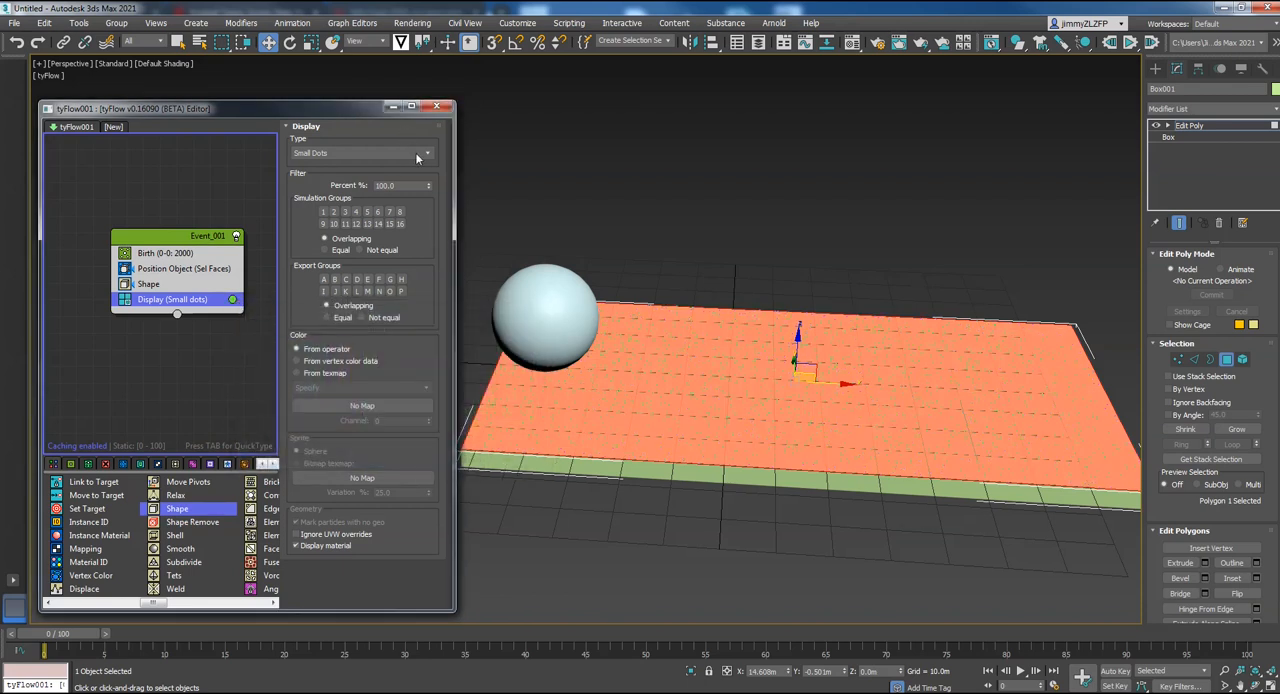
click(415, 158)
click(323, 217)
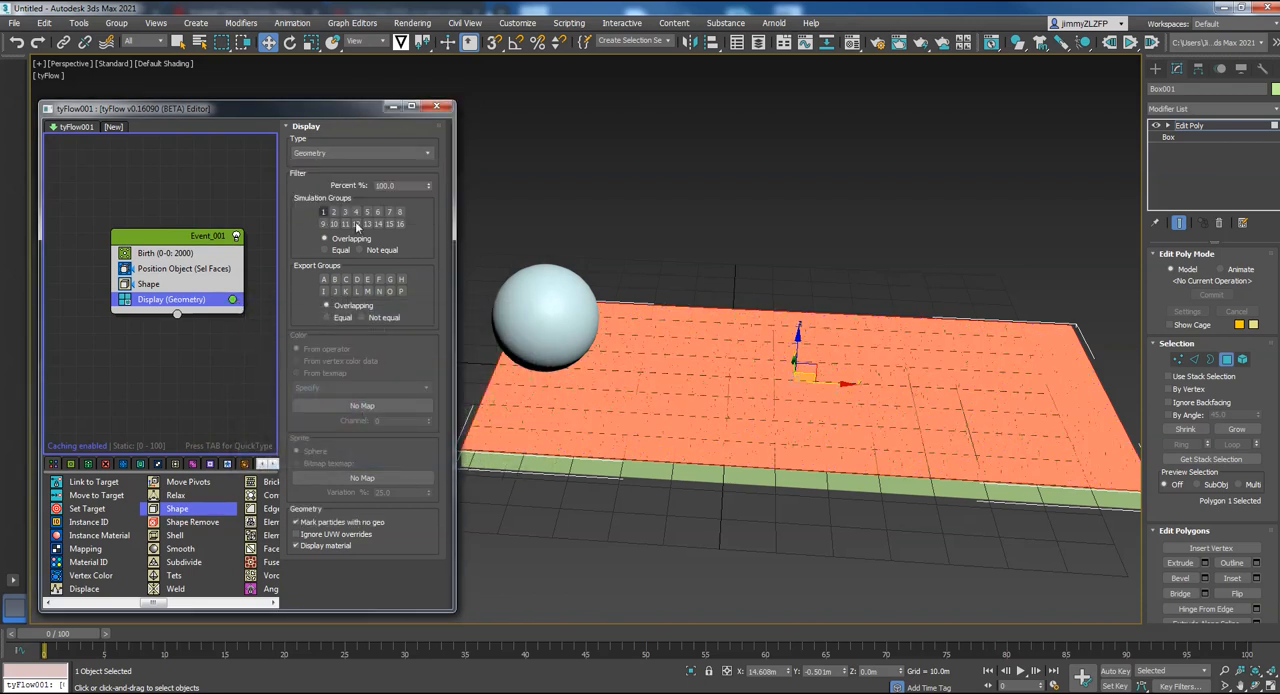
Turn off shading of the slab's selected top face and inspect the scattered grass blades
scroll(766, 406, up, 4)
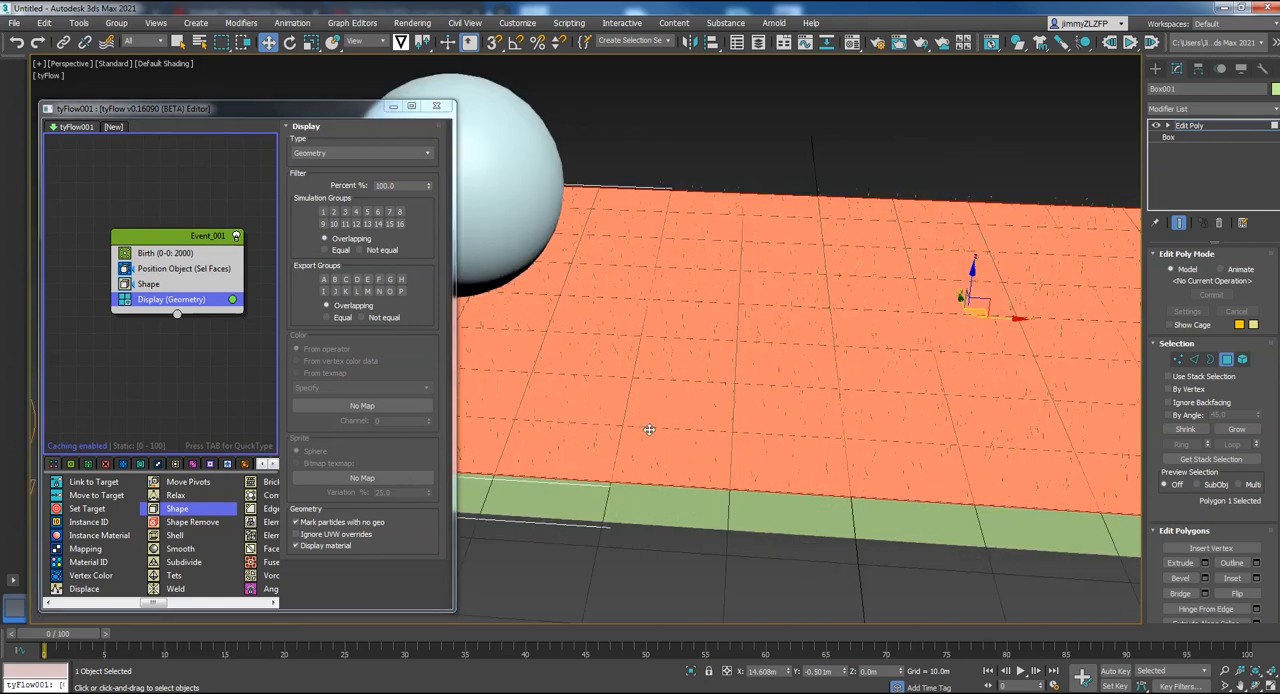
scroll(636, 449, up, 4)
scroll(634, 449, down, 4)
key(F2)
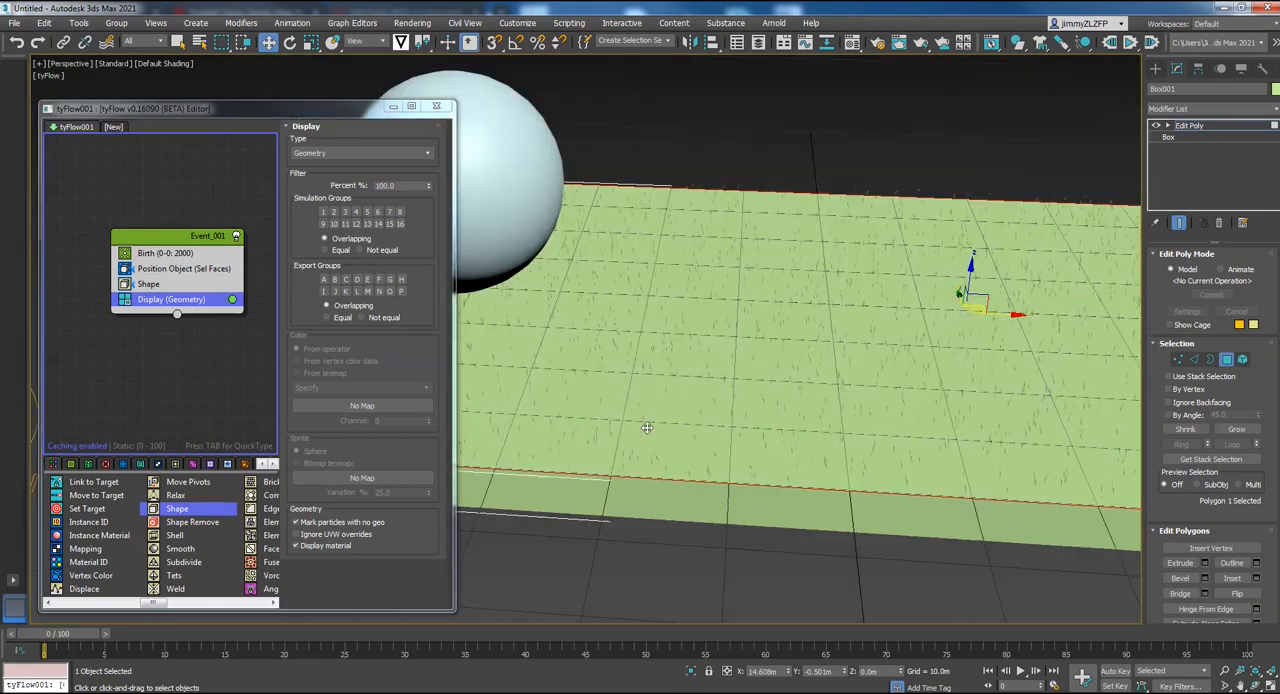
alt+middle_drag(883, 361, 838, 355)
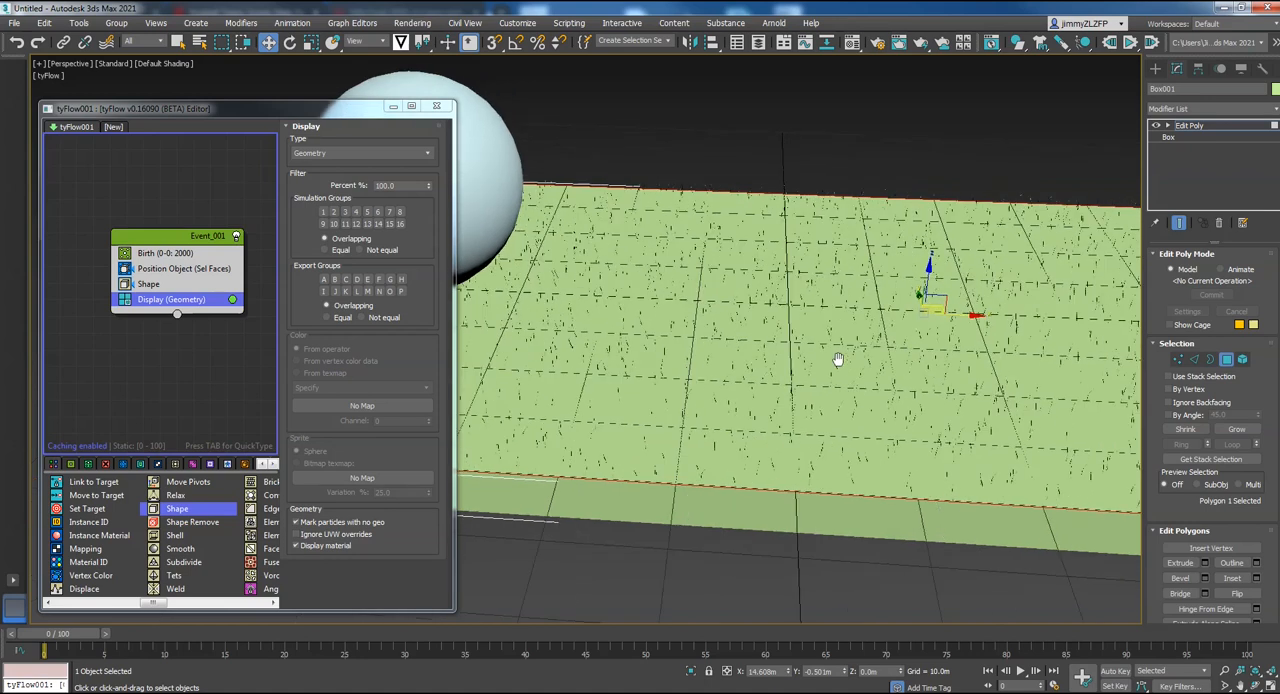
scroll(838, 355, down, 4)
middle_drag(968, 334, 855, 359)
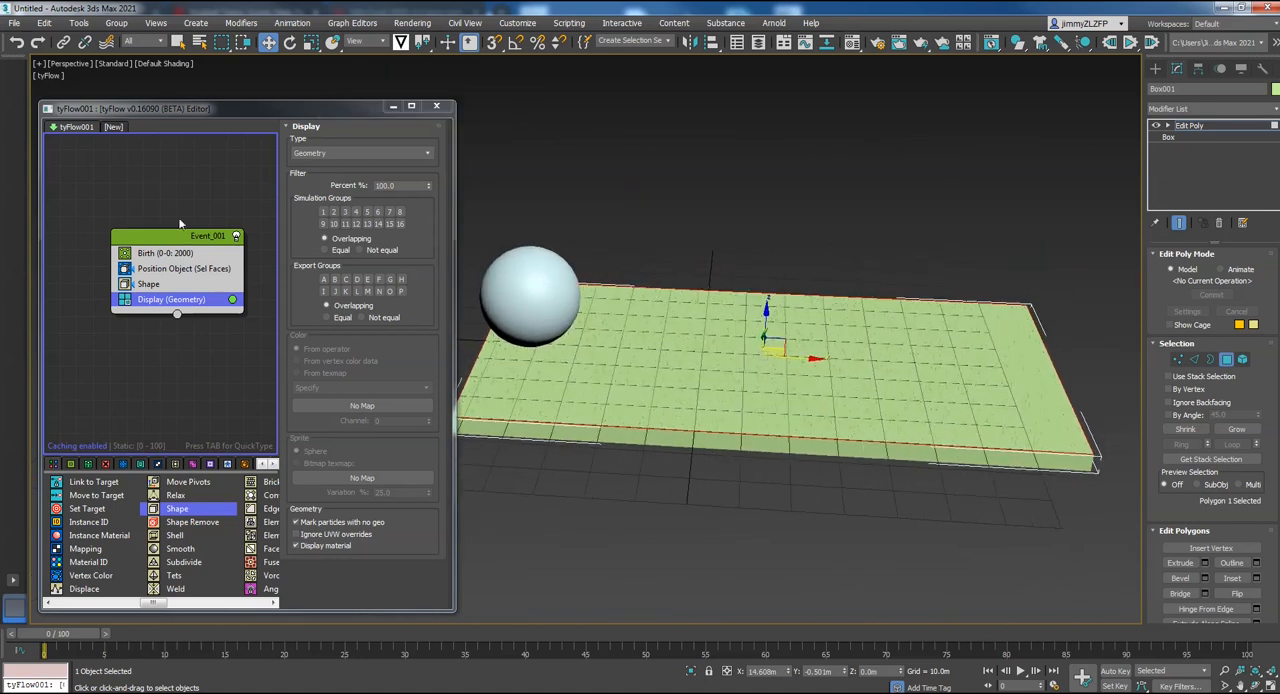
Enable scaling in the Shape operator and set its scale to 300%
click(166, 253)
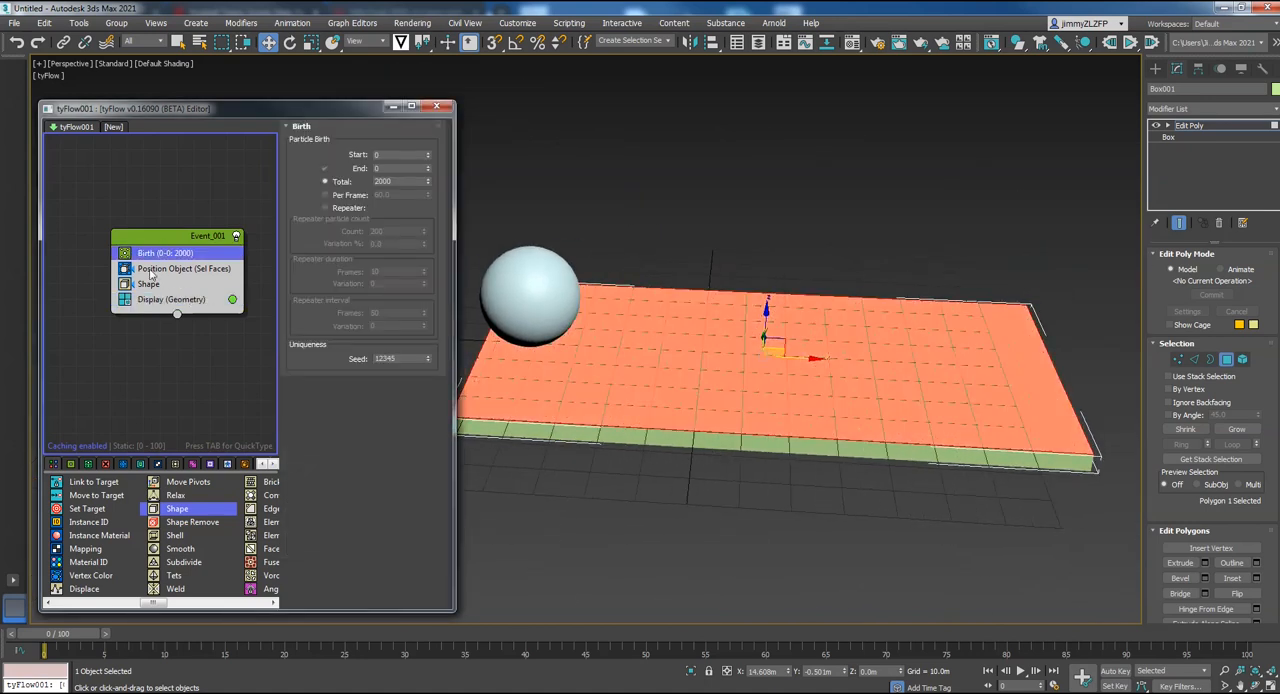
click(148, 285)
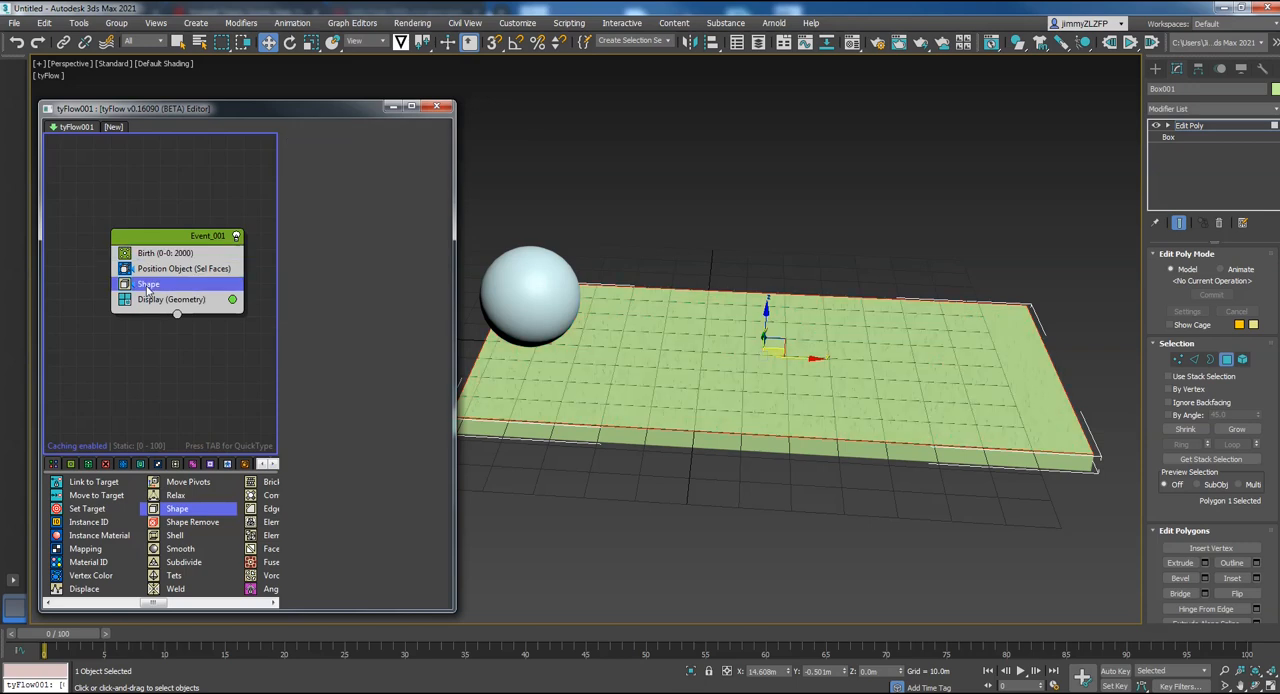
drag(408, 383, 426, 130)
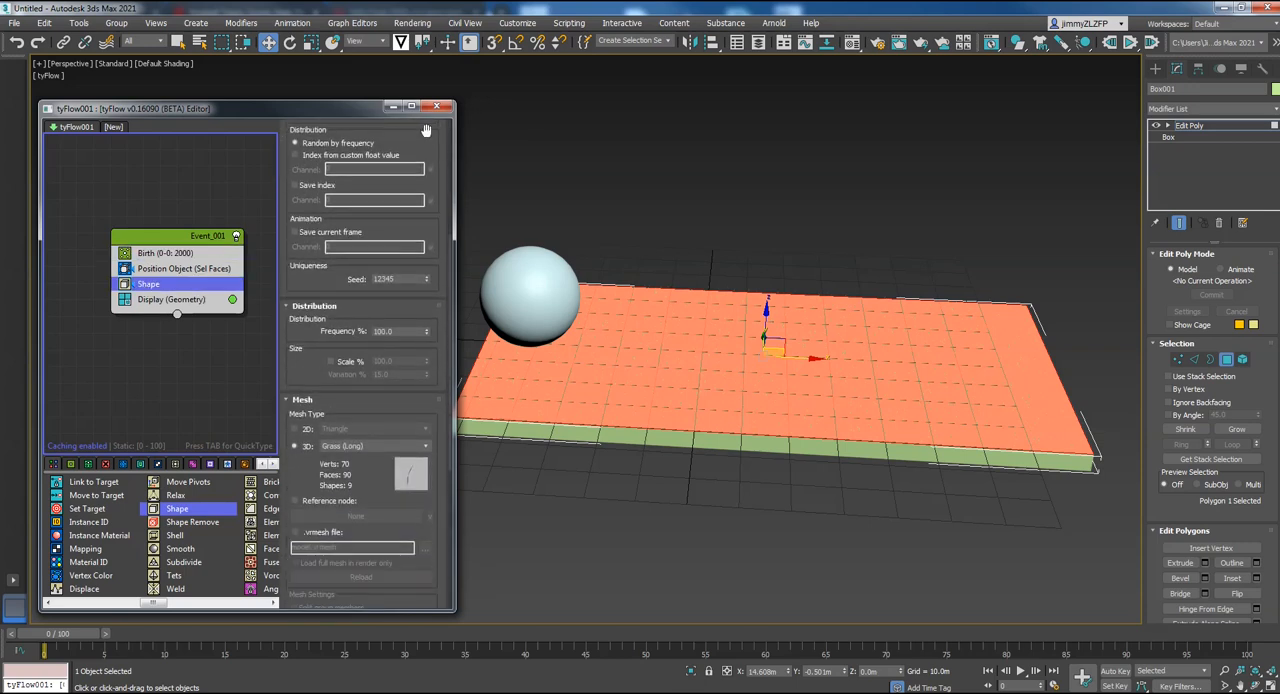
click(332, 362)
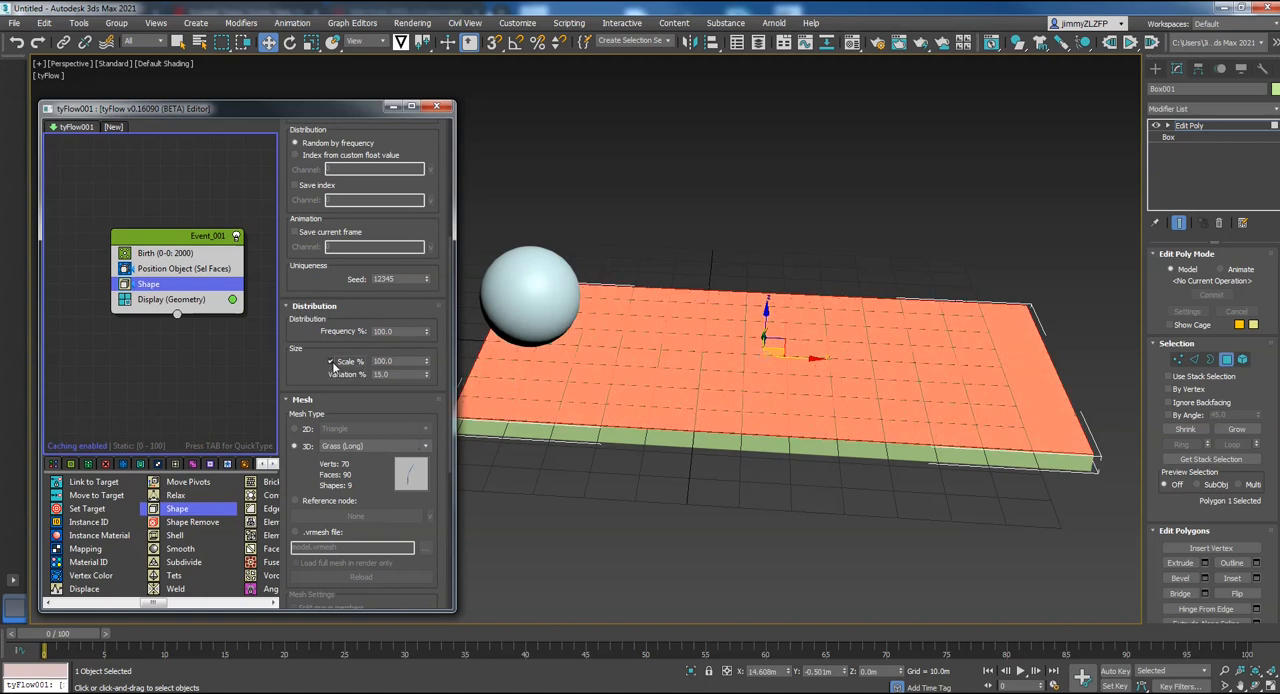
double_click(382, 361)
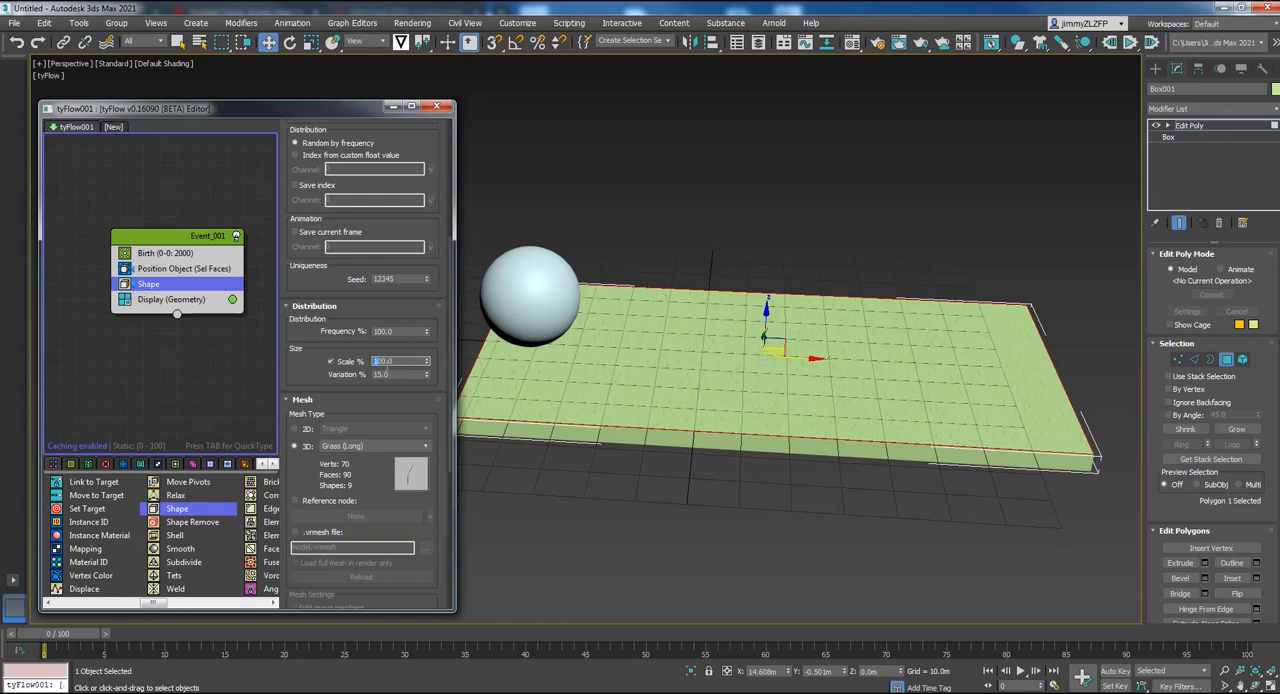
text(300)
key(Return)
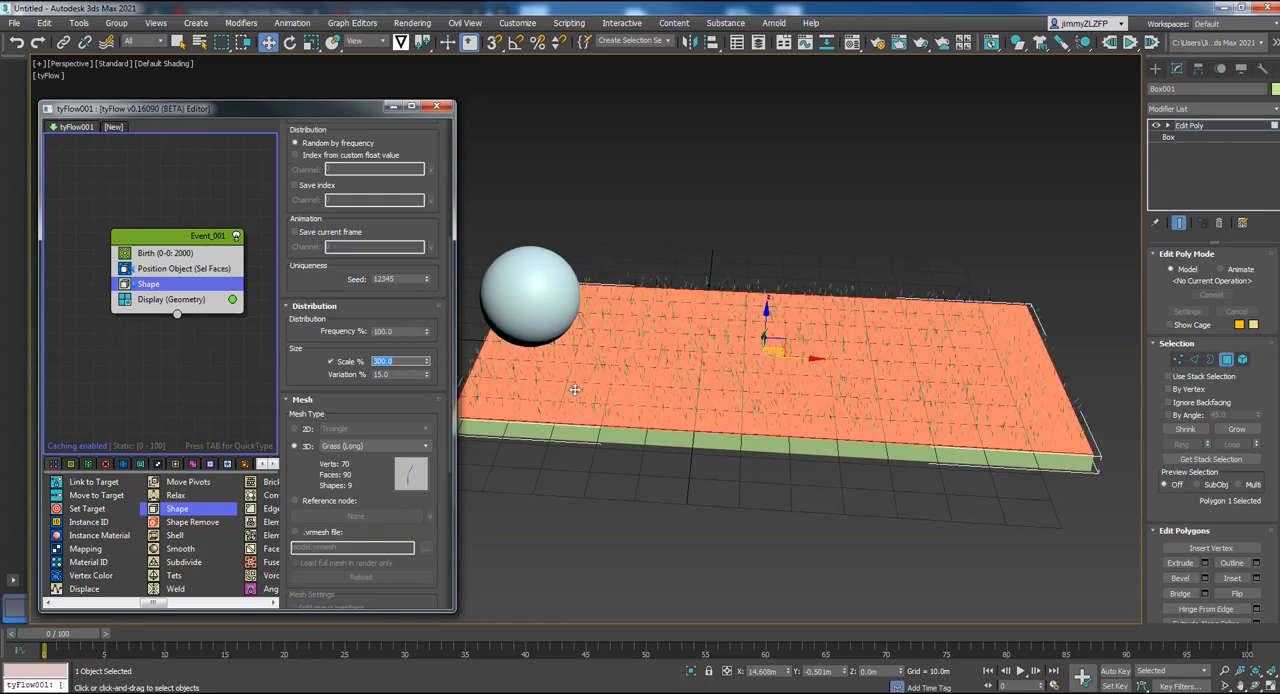
Set the Birth operator's total to 200000 particles to thicken the grass over the slab
scroll(399, 408, up, 5)
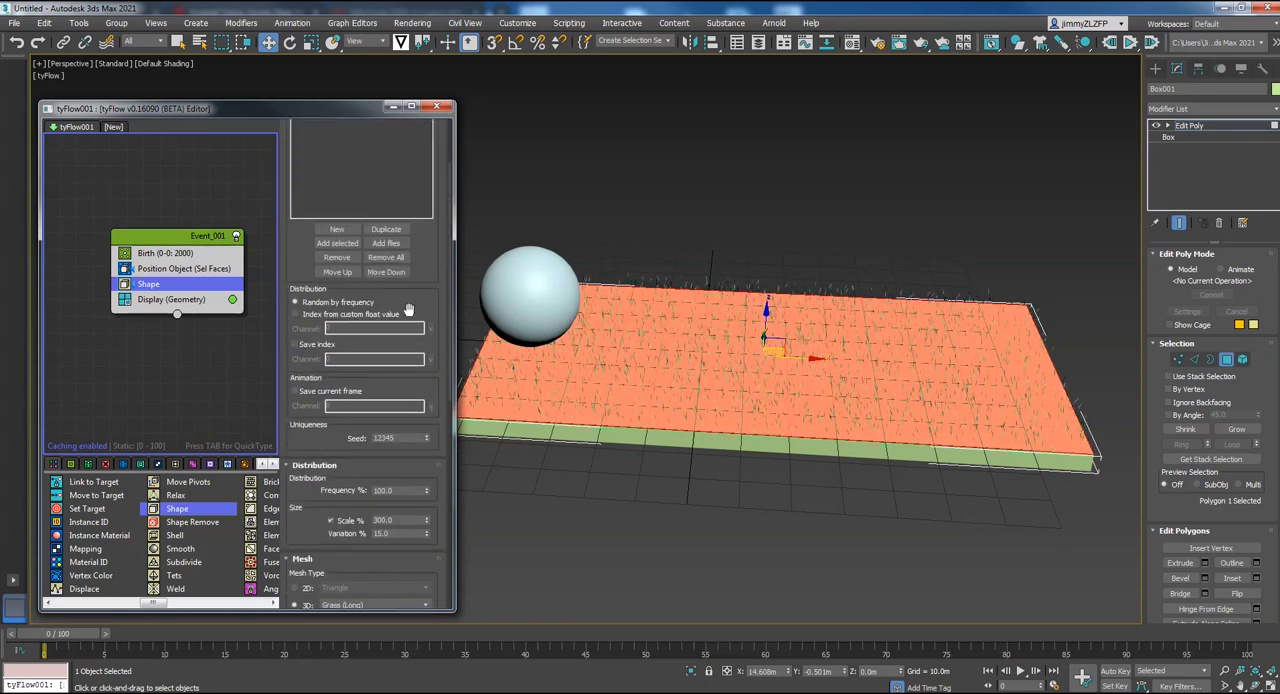
click(155, 256)
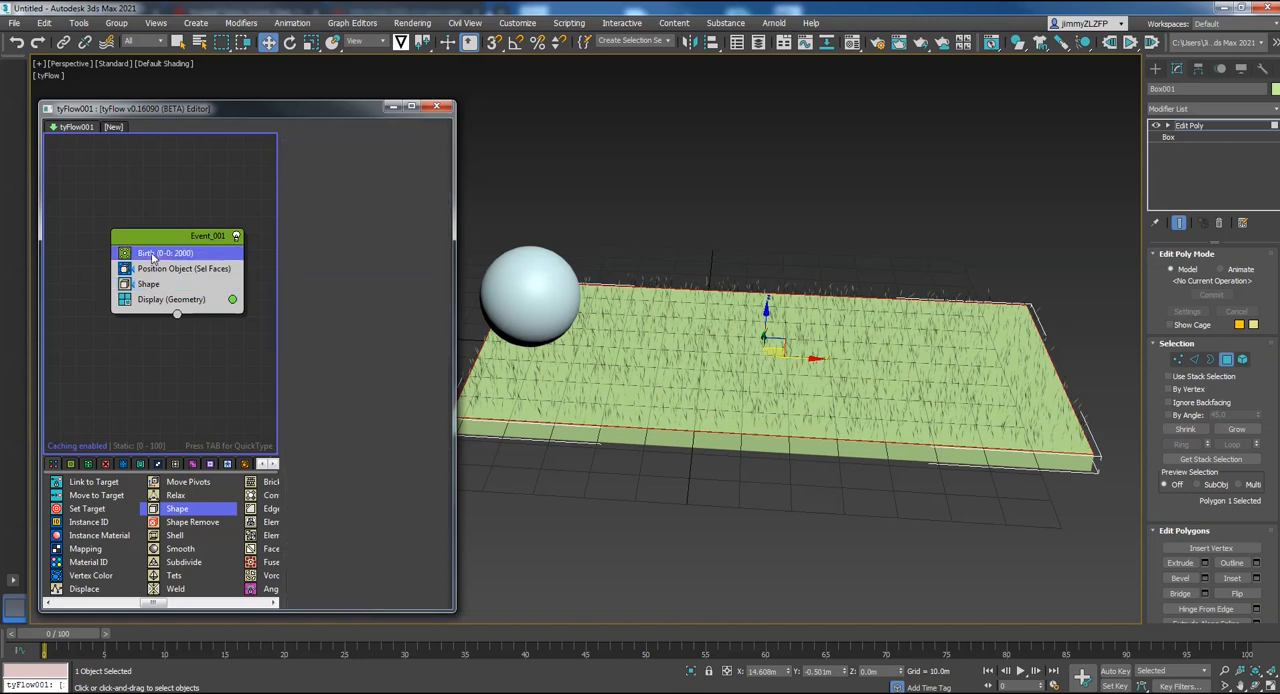
double_click(398, 180)
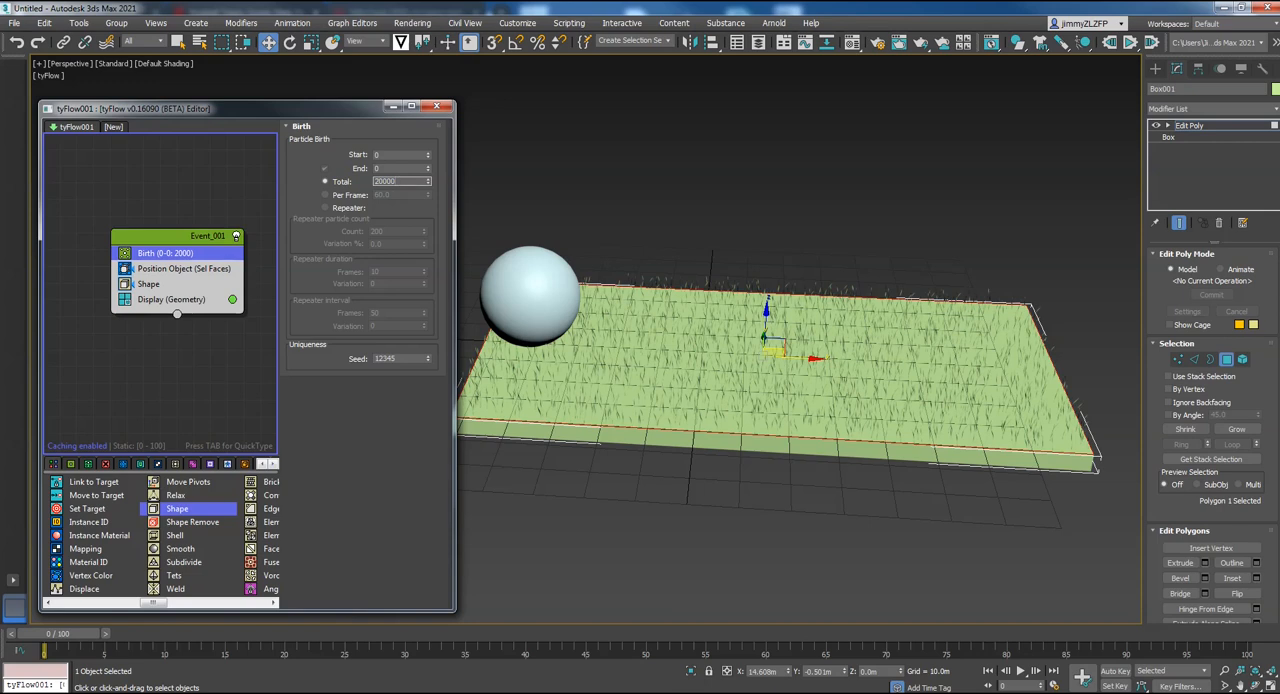
key(Return)
middle_drag(694, 328, 711, 368)
alt+middle_drag(819, 374, 822, 350)
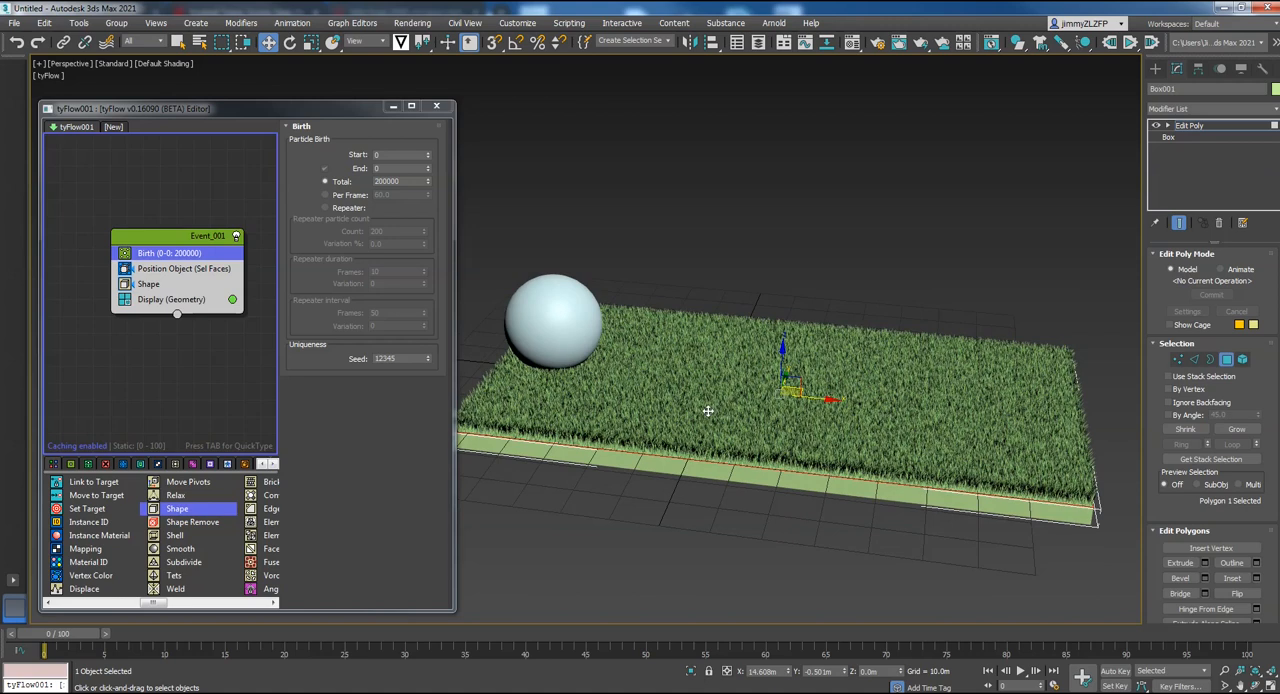
middle_drag(783, 298, 794, 293)
Scrub the opening frames of the animation to examine how the sphere passes over the grass, returning to frame 0
drag(60, 640, 88, 640)
key(w)
mouse_move(700, 485)
alt+middle_down()
mouse_move(698, 450)
mouse_move(670, 450)
mouse_move(695, 466)
alt+middle_up()
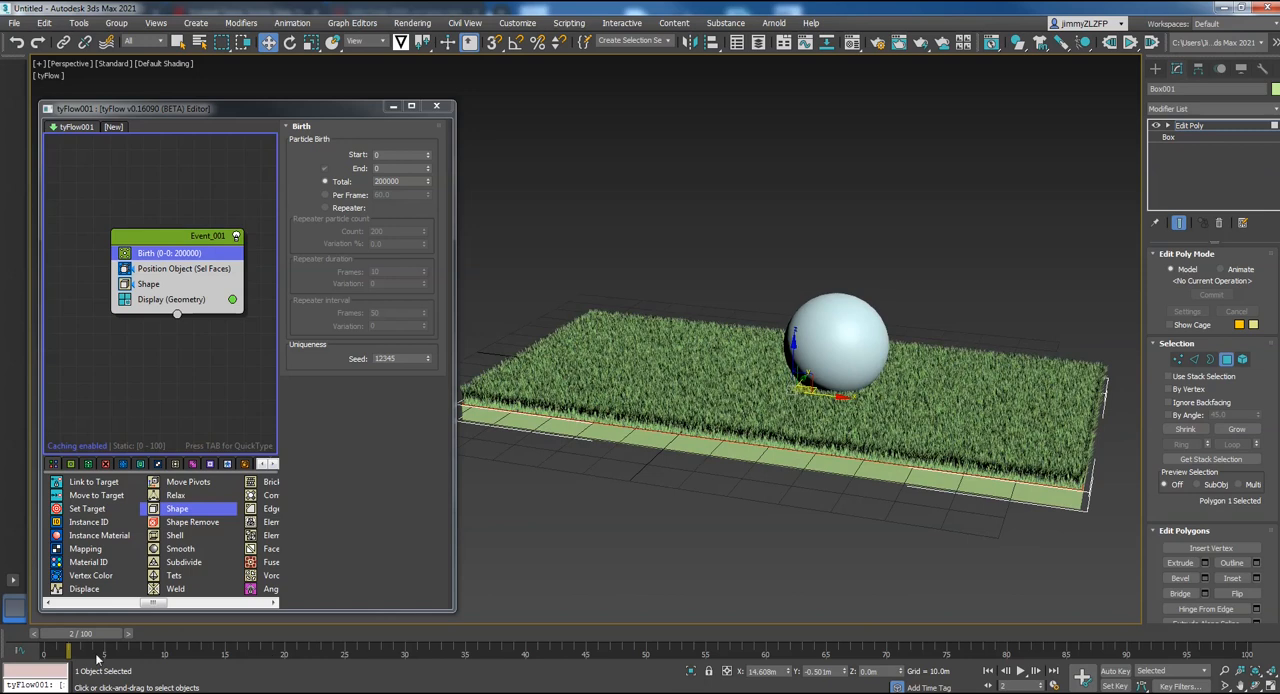
drag(86, 641, 44, 645)
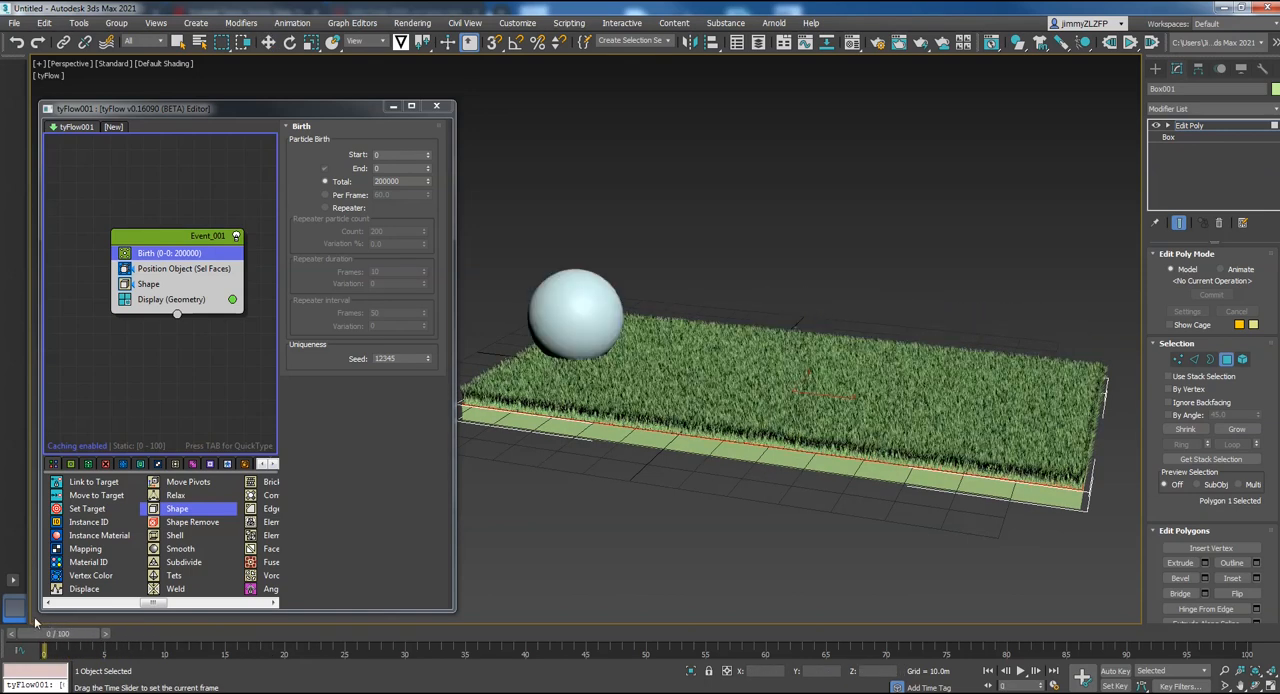
key(w)
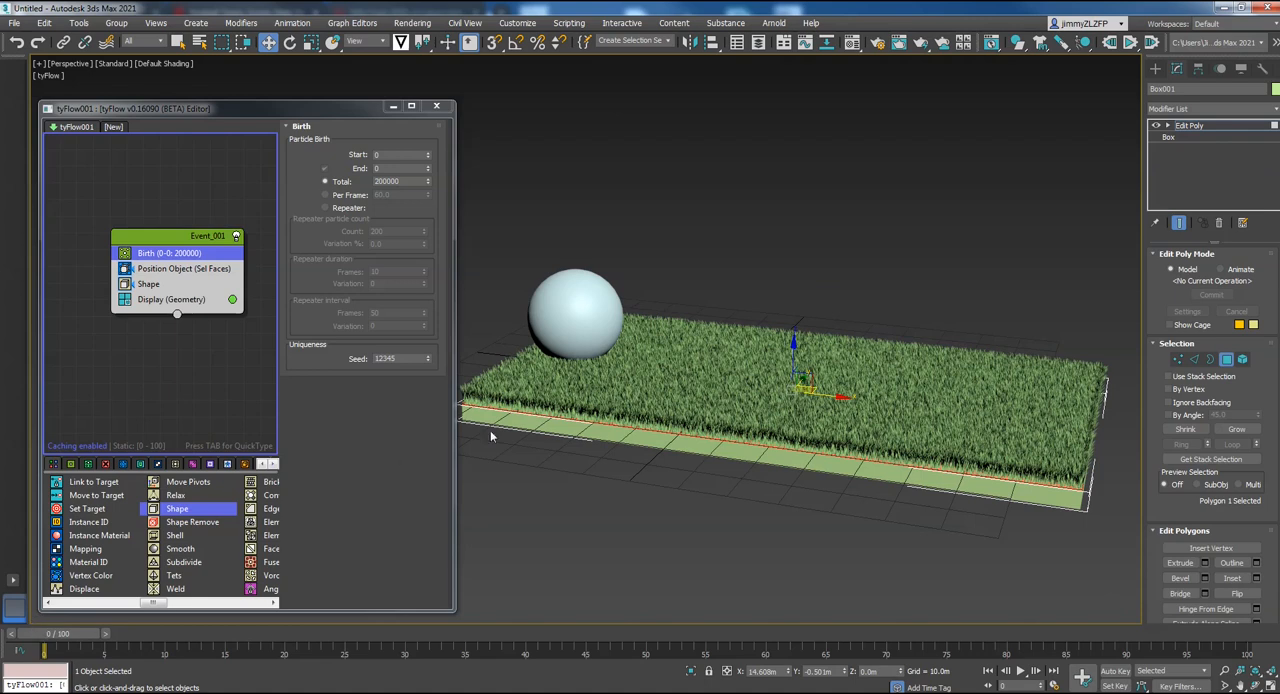
drag(75, 641, 124, 633)
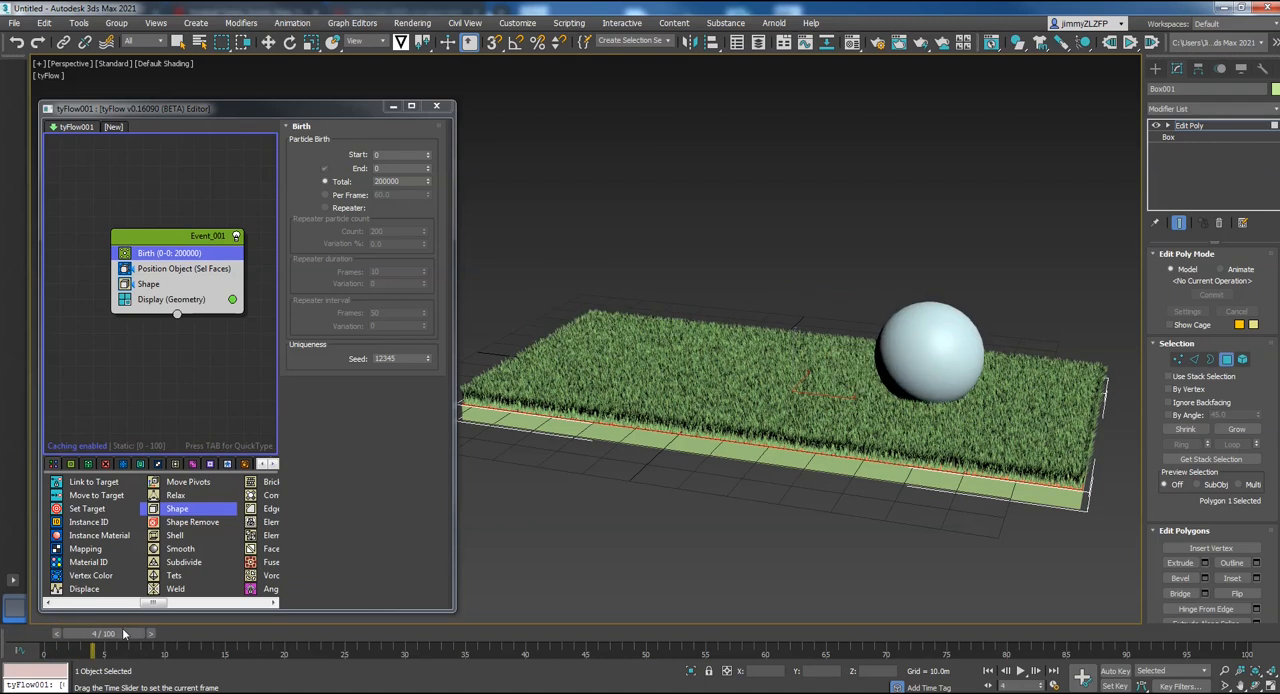
key(w)
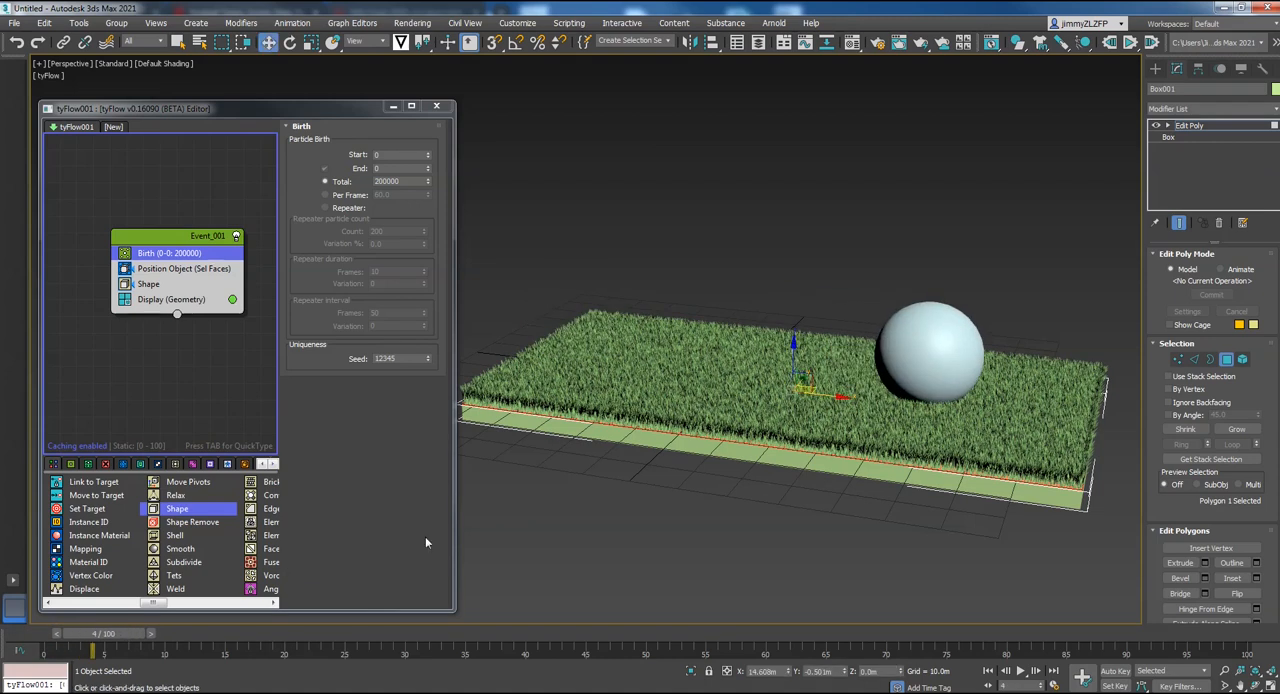
drag(112, 636, 43, 631)
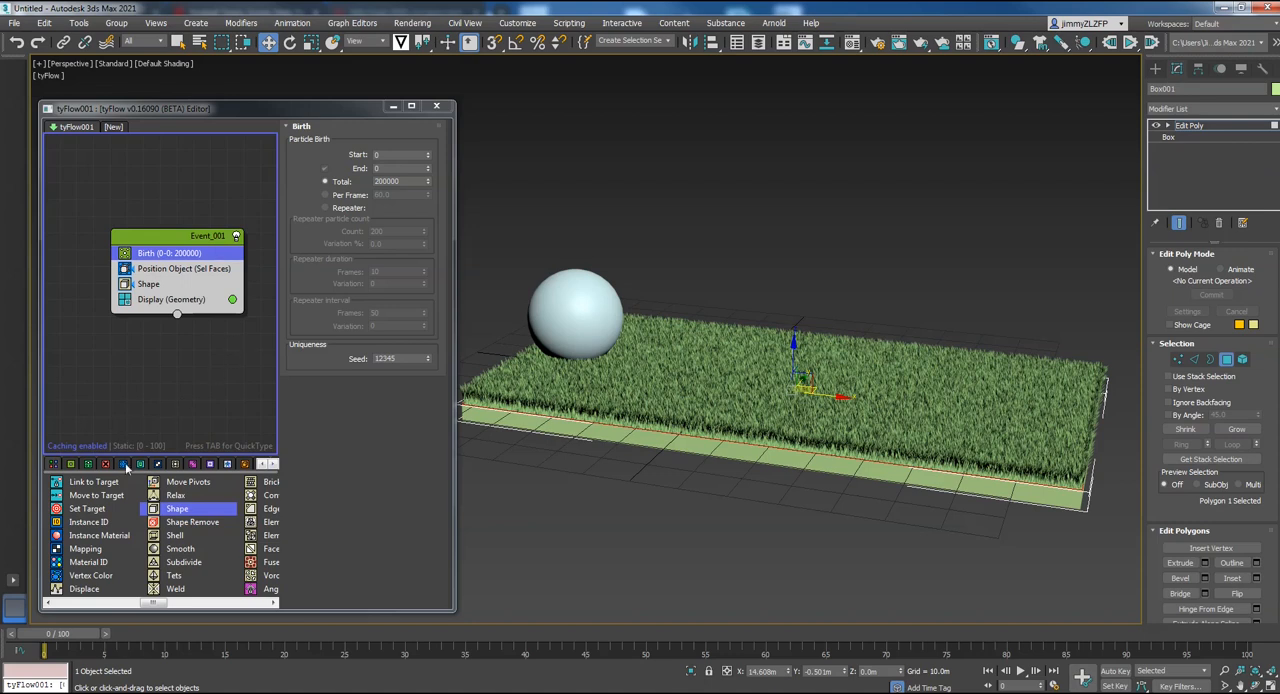
Insert a Wobble operator between Shape and Display in Event_001 and scrub the first frames to check it
drag(152, 602, 184, 604)
drag(176, 580, 151, 294)
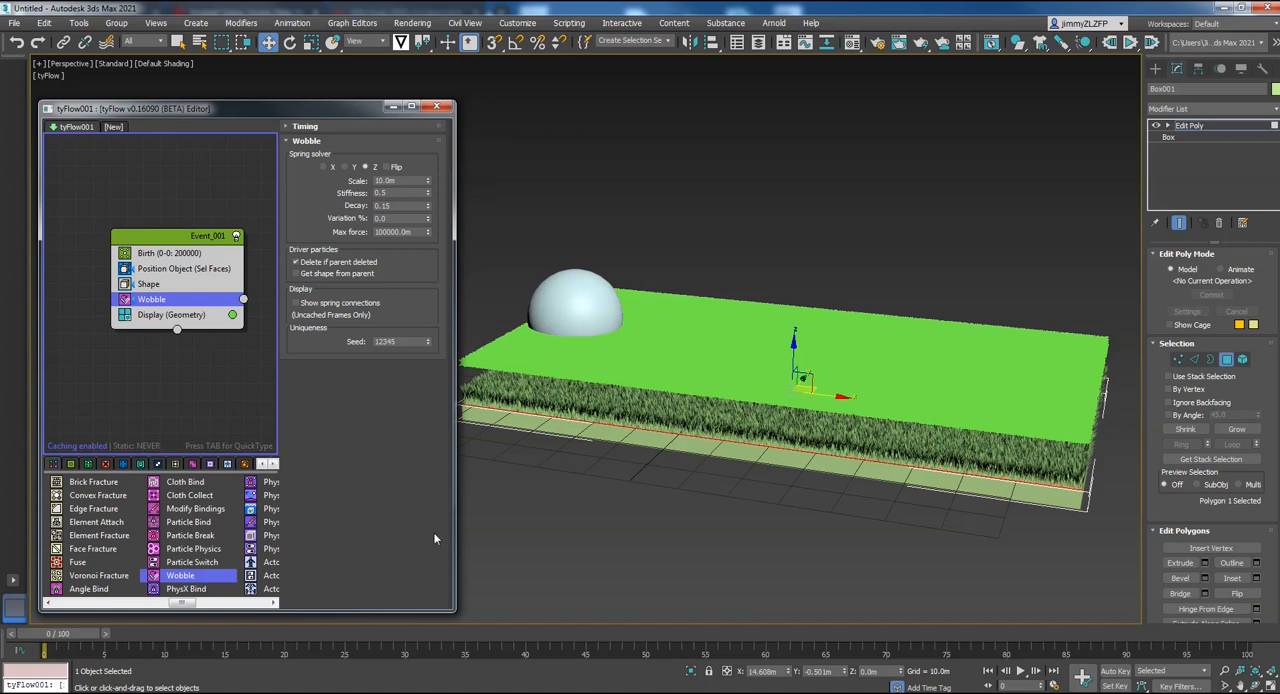
mouse_move(76, 627)
mouse_down()
mouse_move(131, 640)
mouse_move(58, 630)
mouse_up()
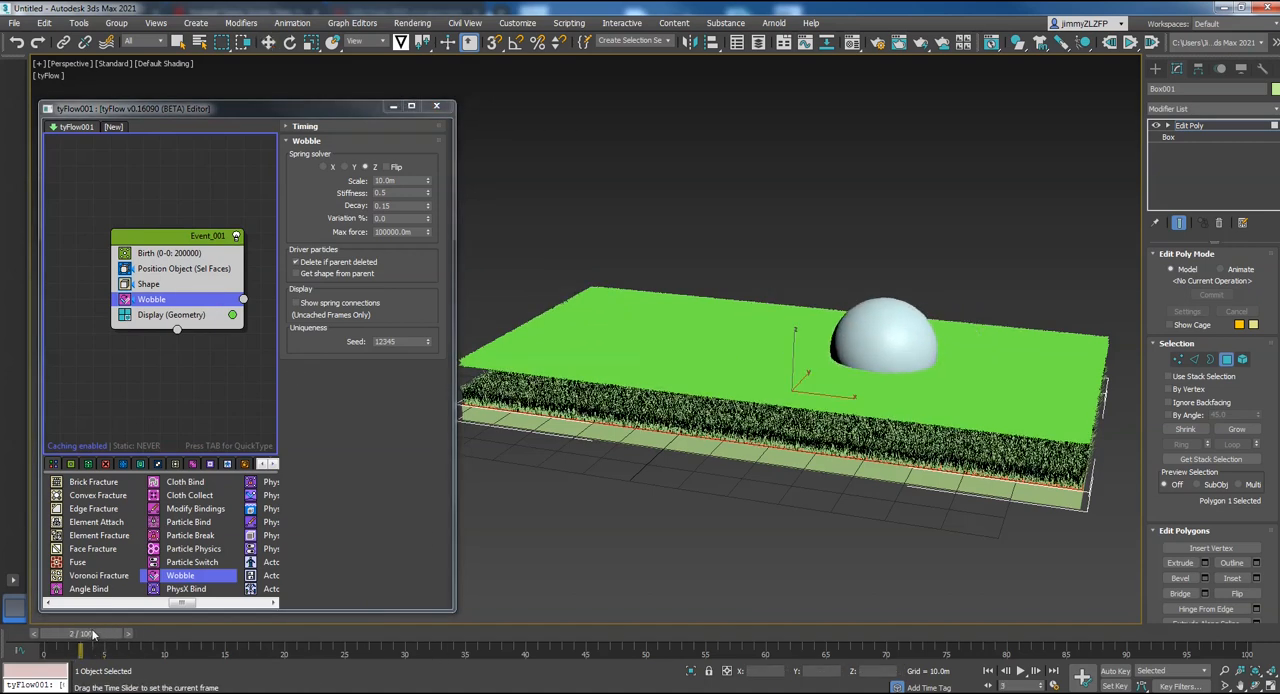
key(w)
alt+middle_drag(620, 495, 648, 462)
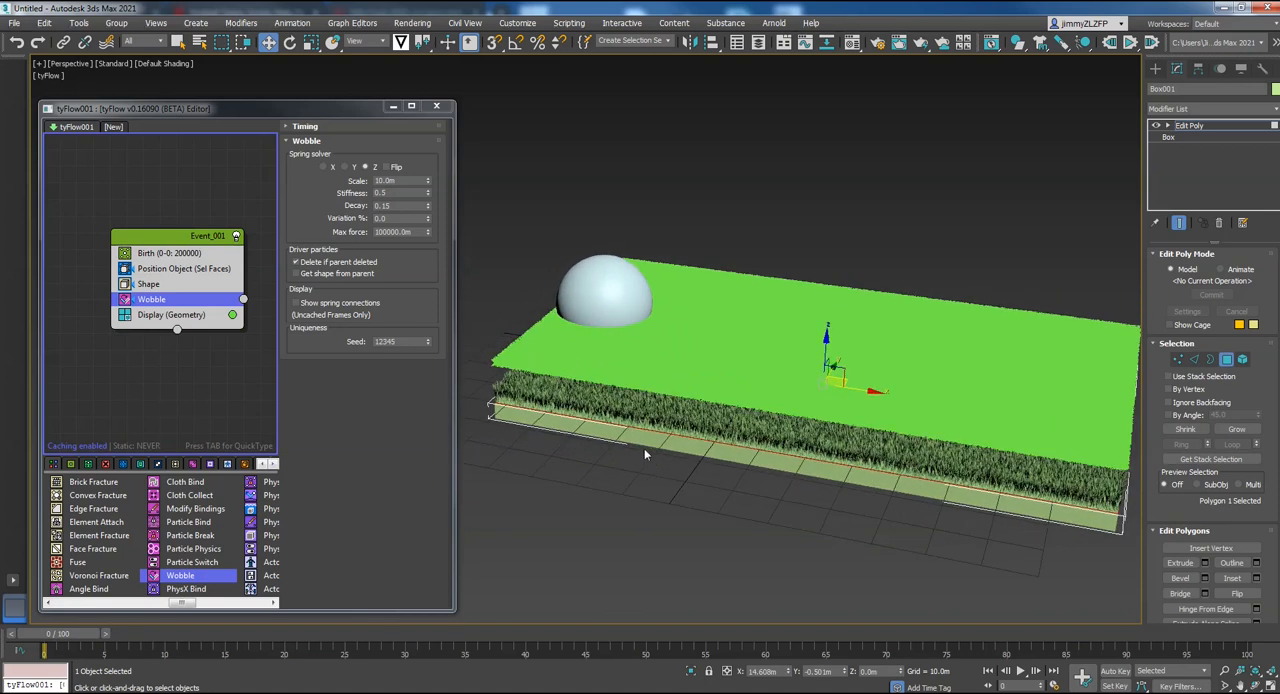
Create a second event from a Collision operator below Event_001 and wire the Wobble operator's output to it
drag(177, 605, 205, 610)
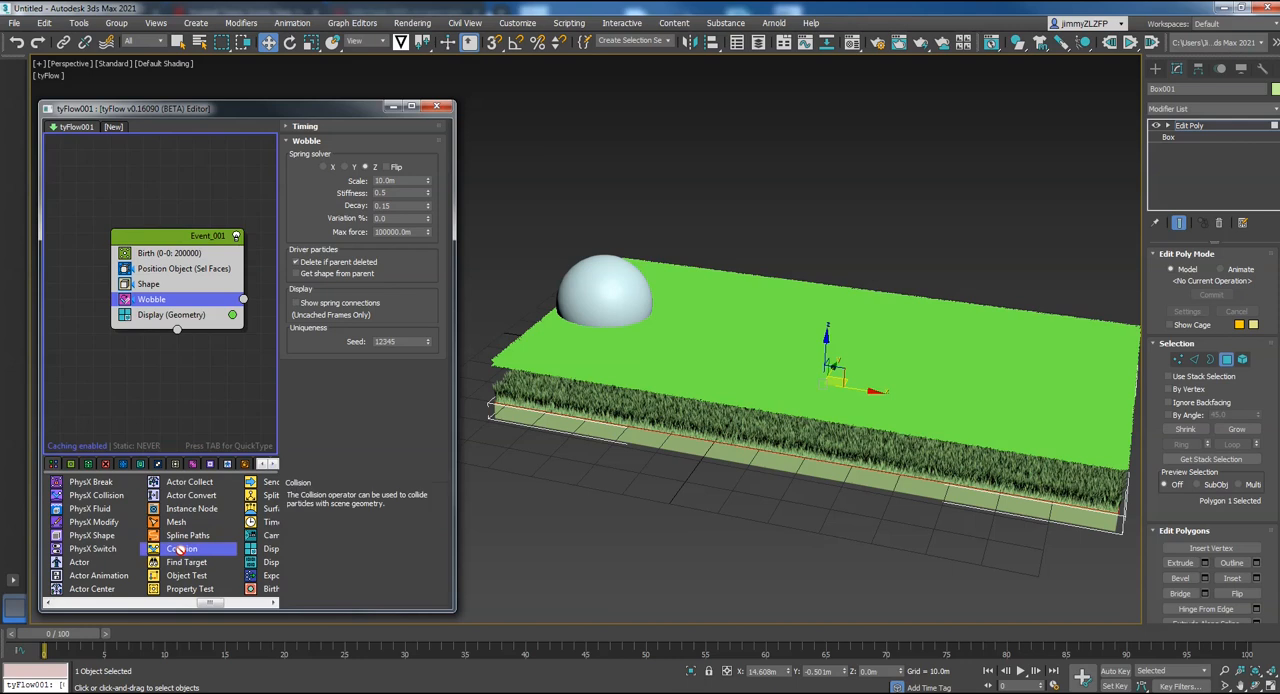
drag(185, 457, 145, 370)
drag(150, 237, 86, 169)
drag(150, 368, 162, 347)
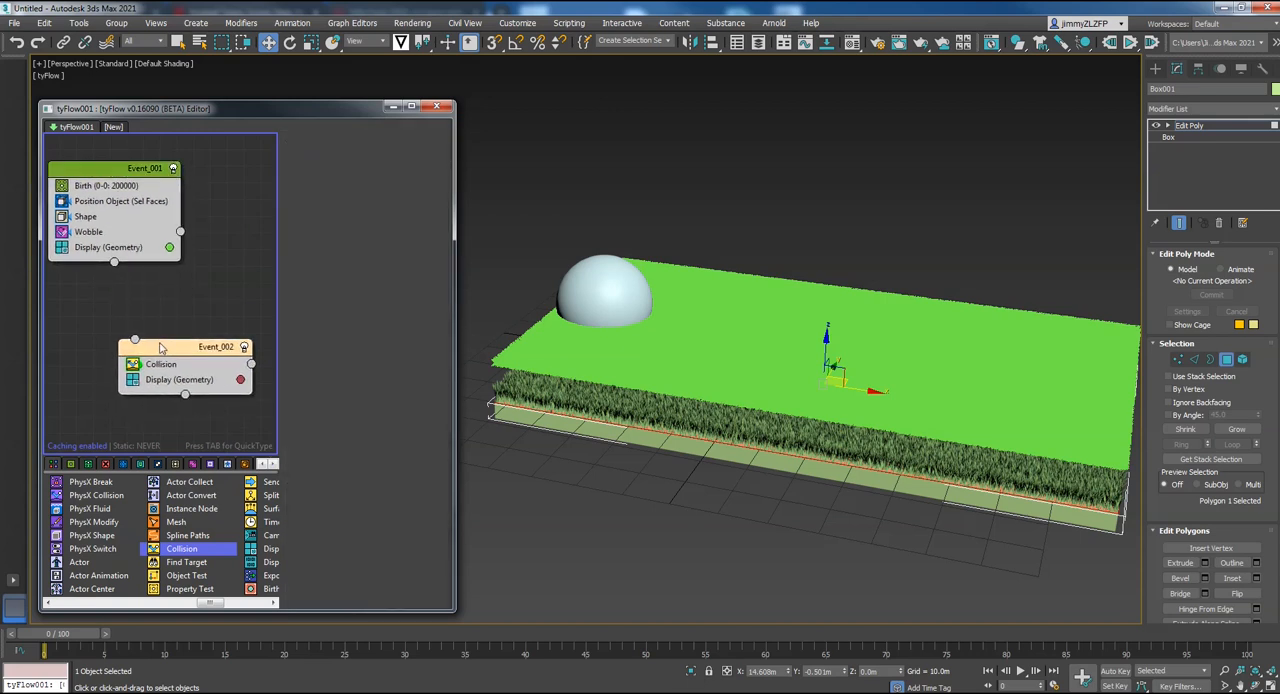
drag(181, 233, 141, 346)
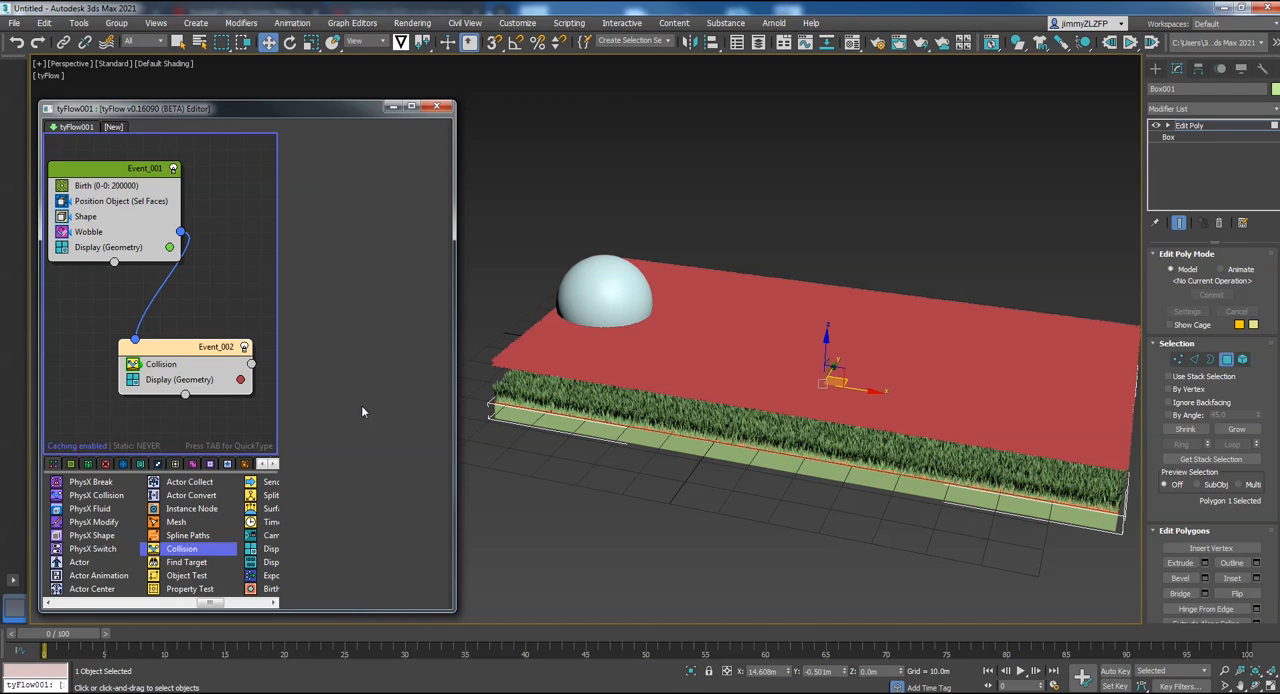
Pick the sphere as the collider for the Collision operator in Event_002
click(164, 366)
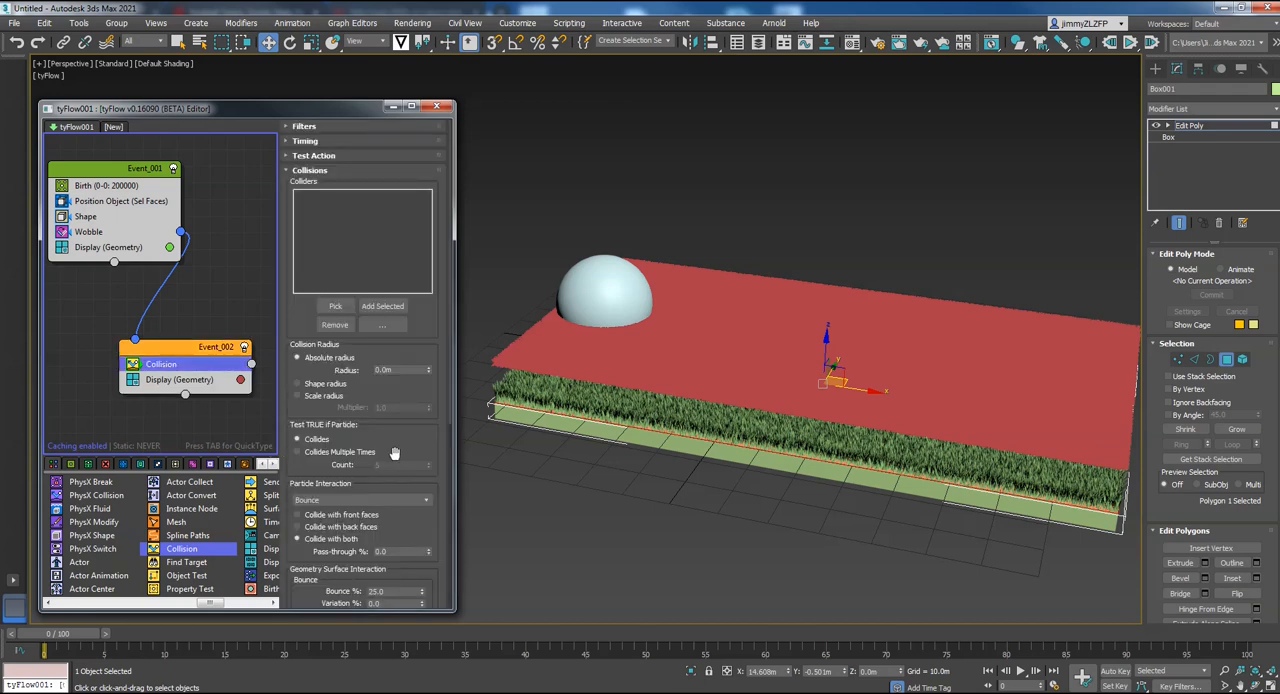
scroll(397, 453, down, 1)
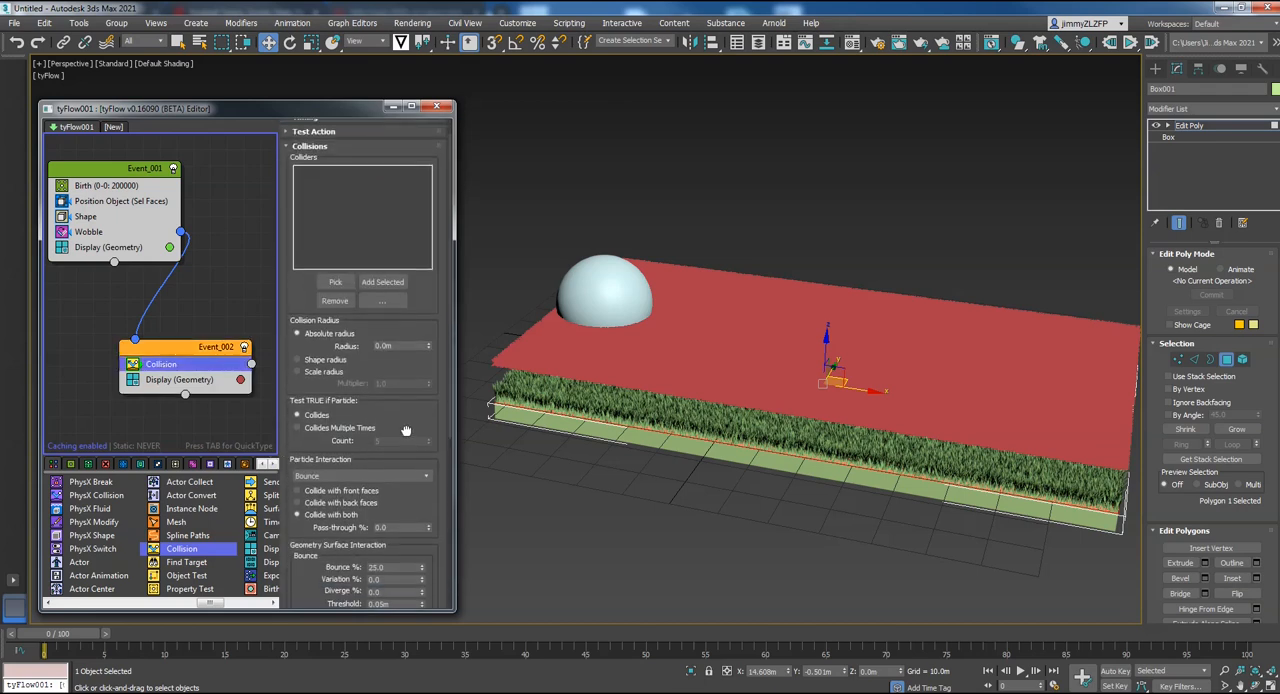
click(336, 282)
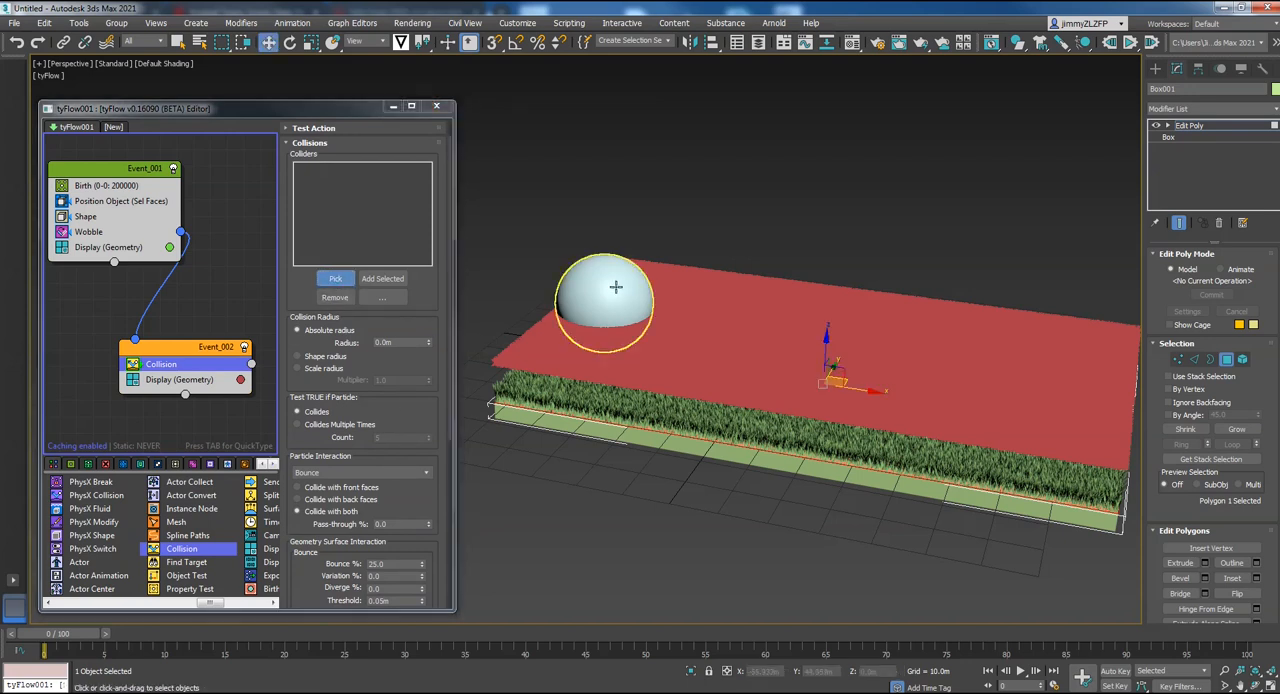
click(610, 282)
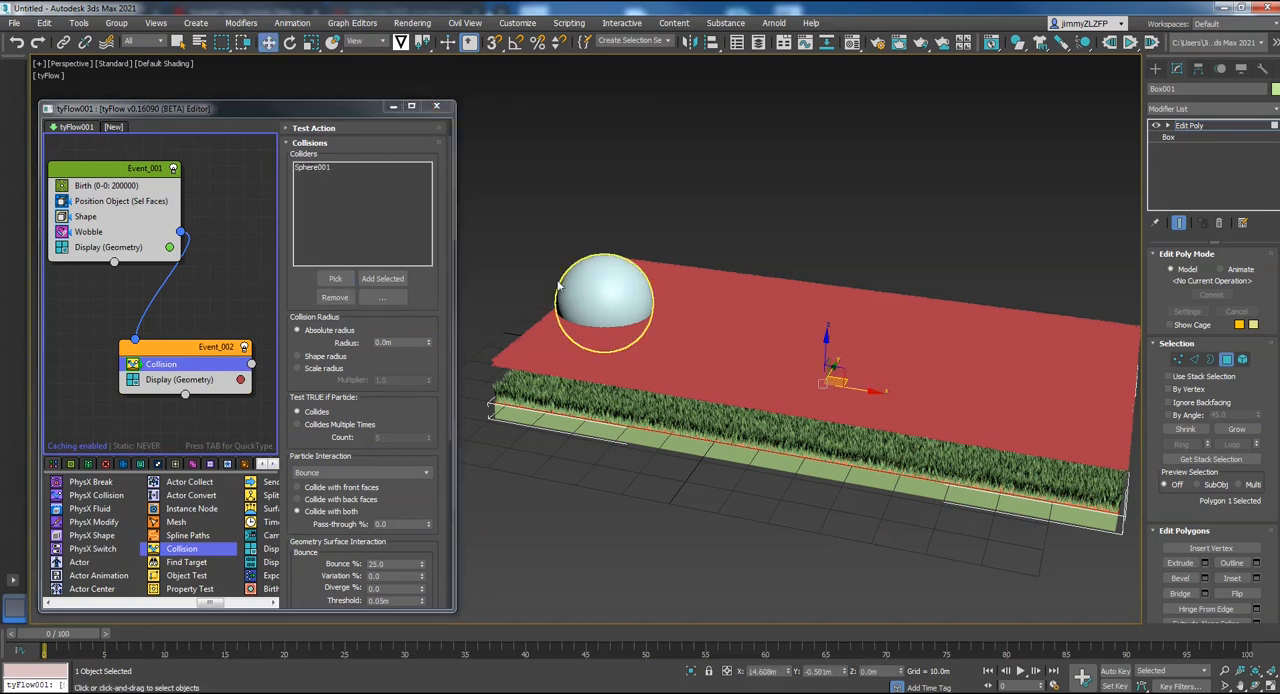
Choose Geometry as the display type in Event_002 and scrub the first frames to preview the collision, returning to frame 0
click(184, 381)
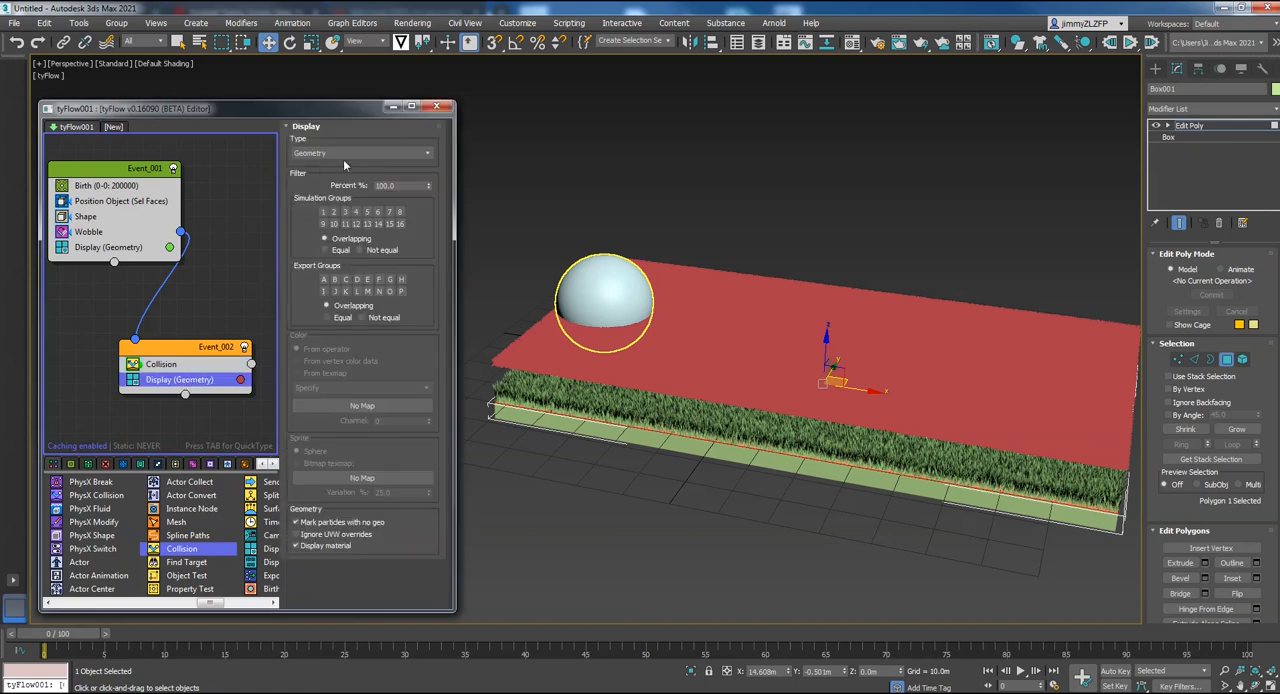
click(377, 154)
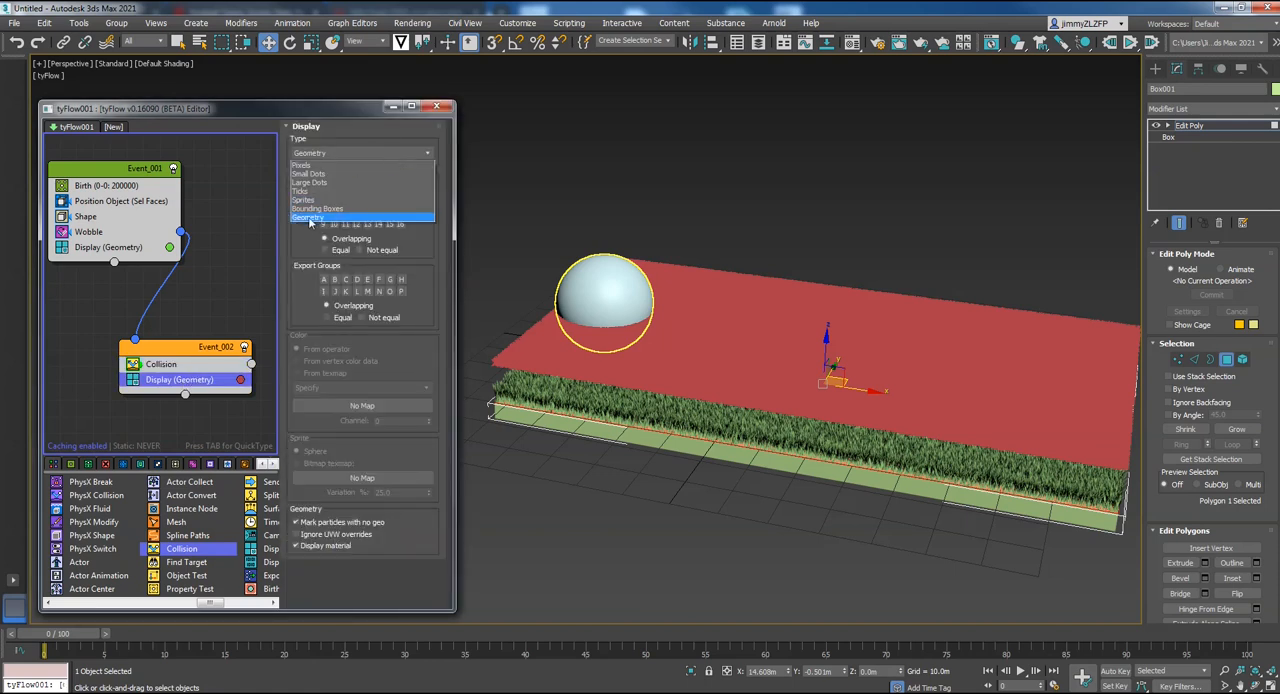
click(319, 218)
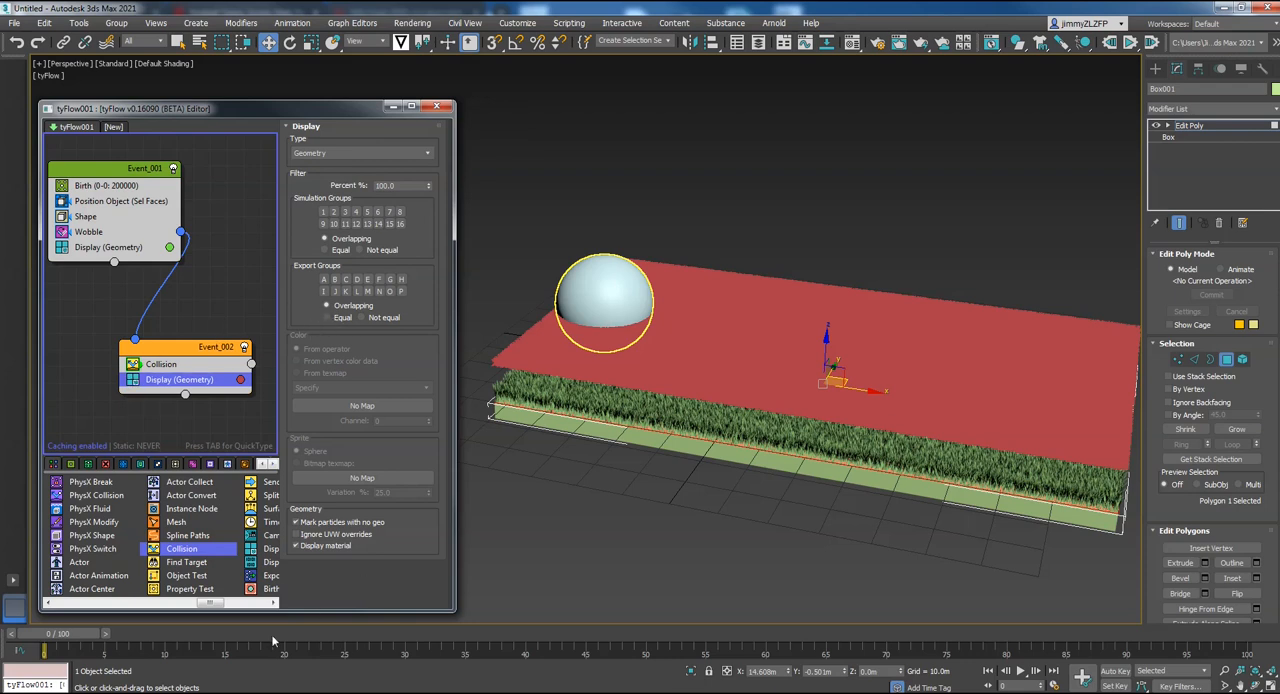
drag(83, 634, 138, 636)
middle_drag(769, 510, 669, 509)
alt+middle_drag(773, 485, 788, 510)
alt+middle_drag(669, 450, 842, 526)
drag(120, 636, 66, 626)
key(w)
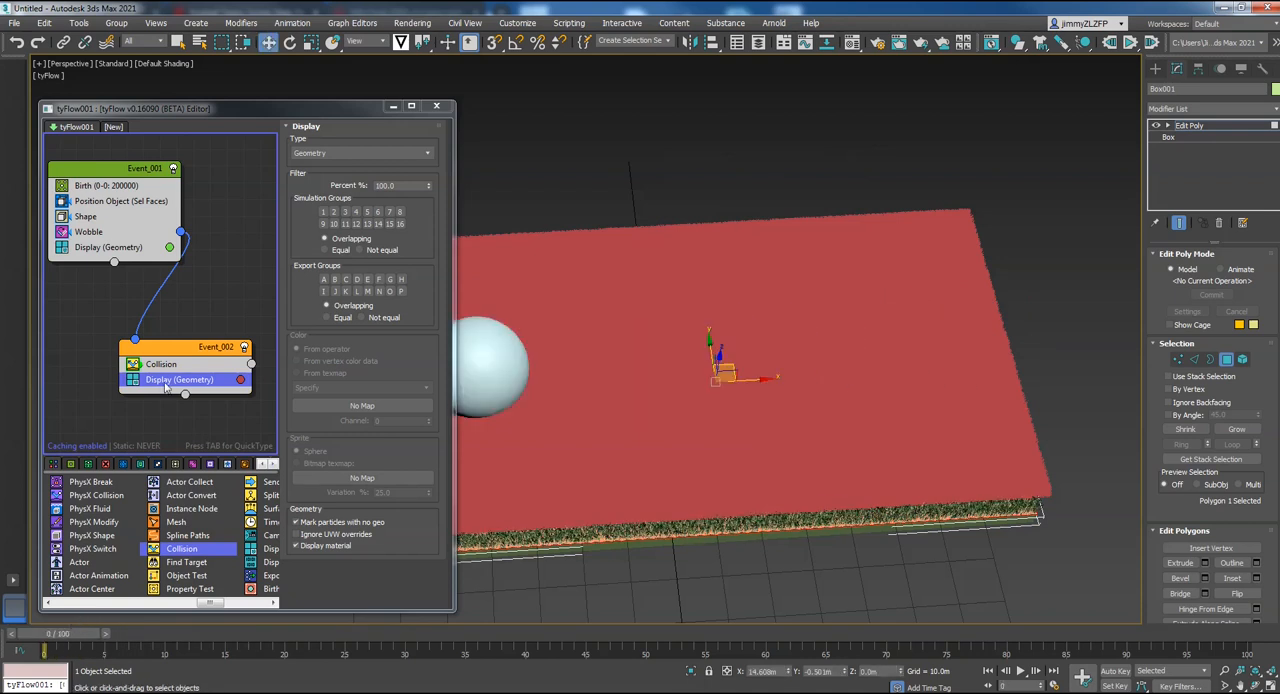
Disable the Display operator in Event_002 and scrub to frame 6 to check how the grass bends under the sphere
click(133, 381)
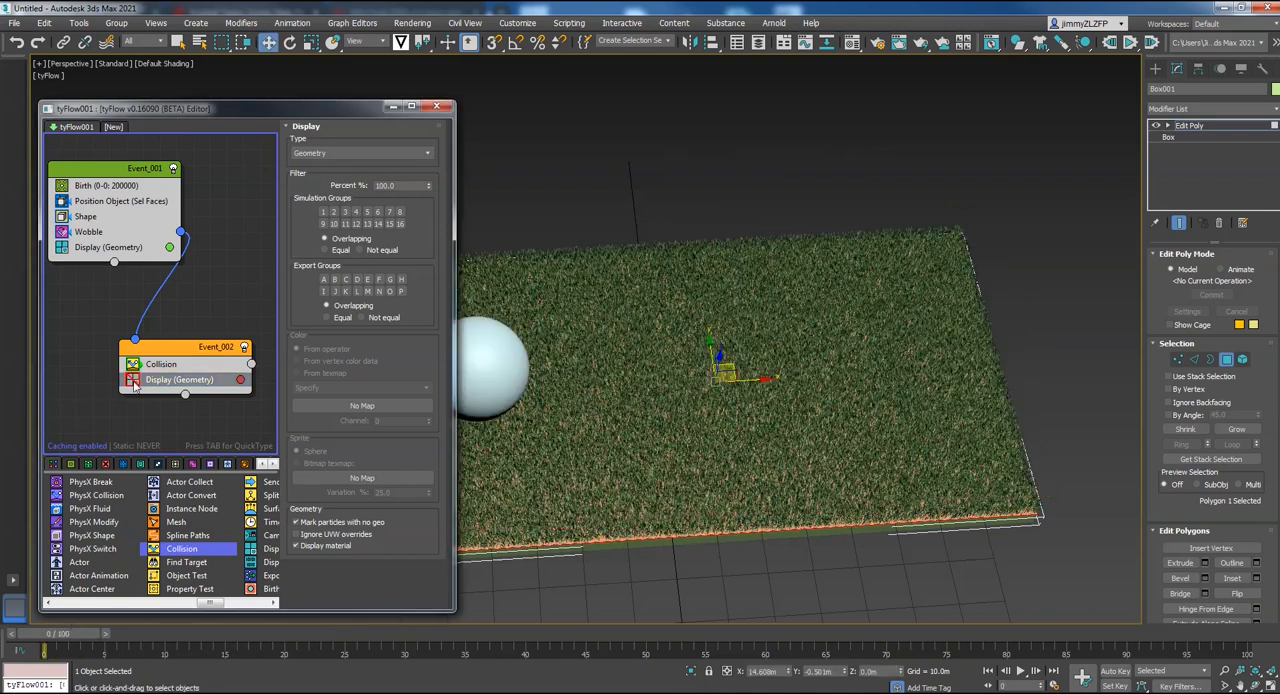
middle_drag(684, 379, 866, 343)
alt+middle_drag(829, 451, 716, 414)
drag(75, 639, 150, 674)
key(w)
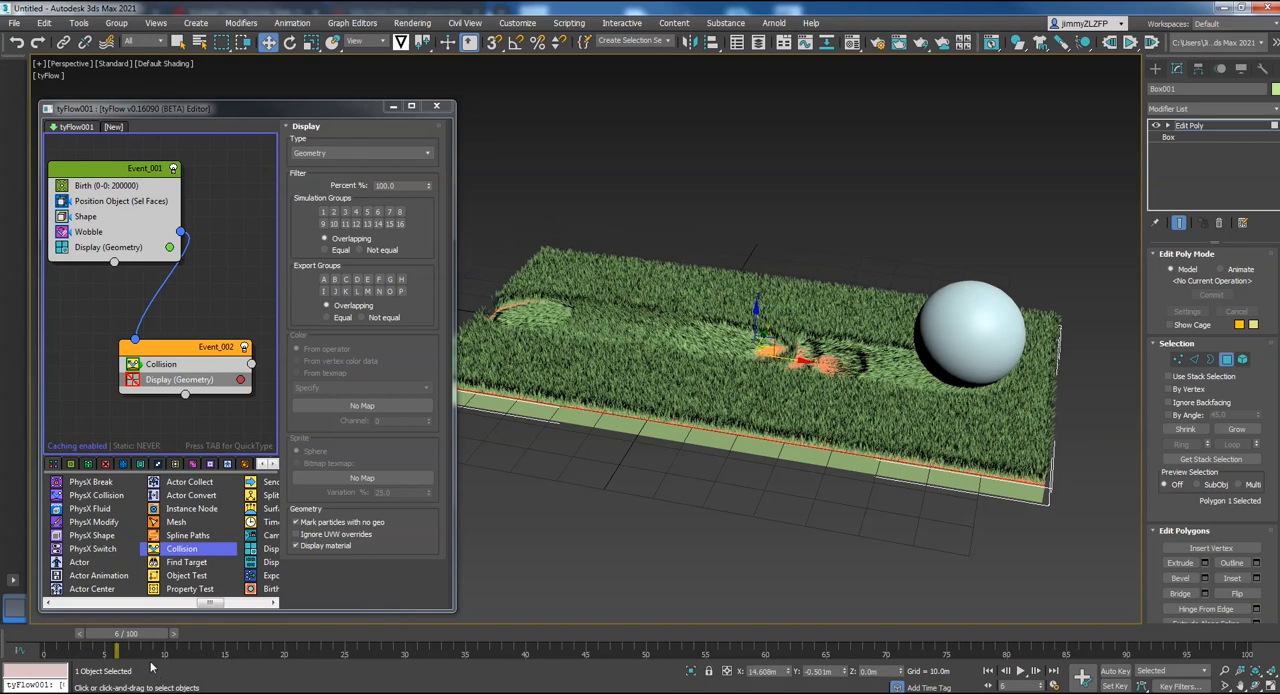